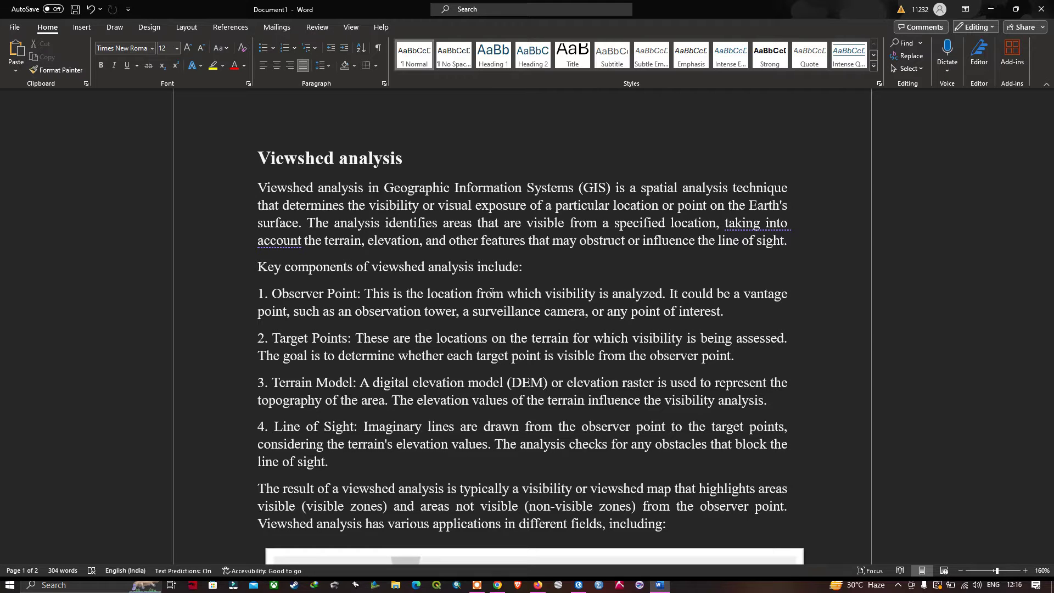
Scroll through the remaining viewshed notes in the Word document
{"action": "scroll", "coordinate": [492, 293], "scroll_direction": "down", "scroll_amount": 3}
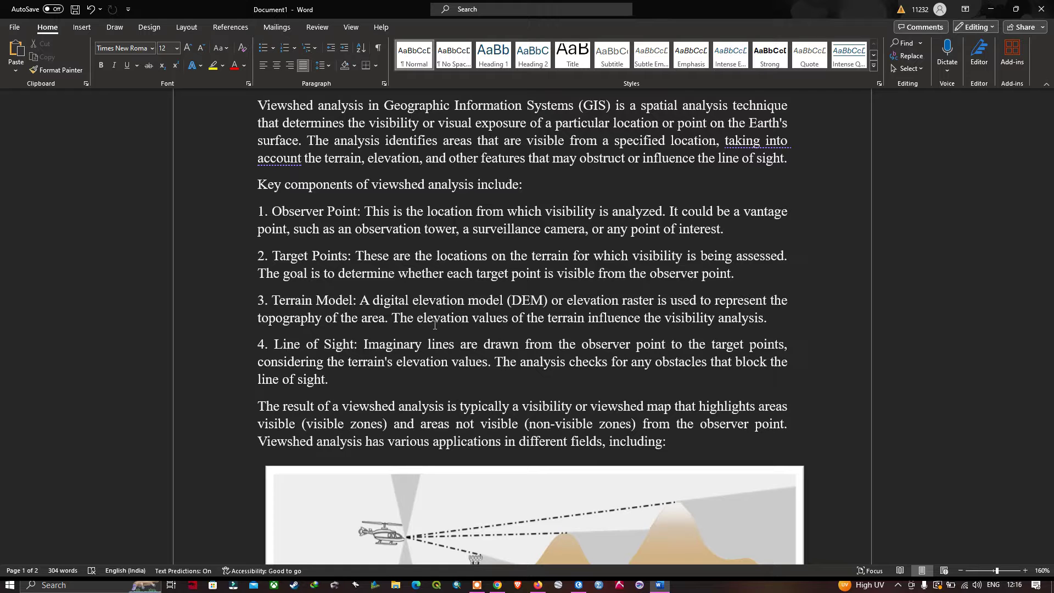
{"action": "scroll", "coordinate": [435, 325], "scroll_direction": "down", "scroll_amount": 3}
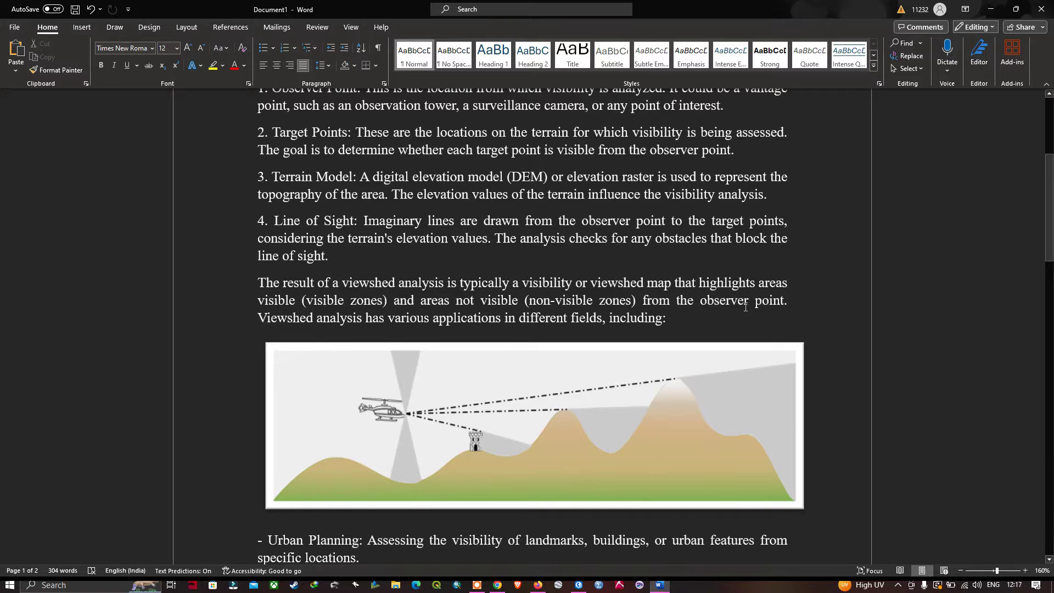
{"action": "scroll", "coordinate": [719, 305], "scroll_direction": "down", "scroll_amount": 1}
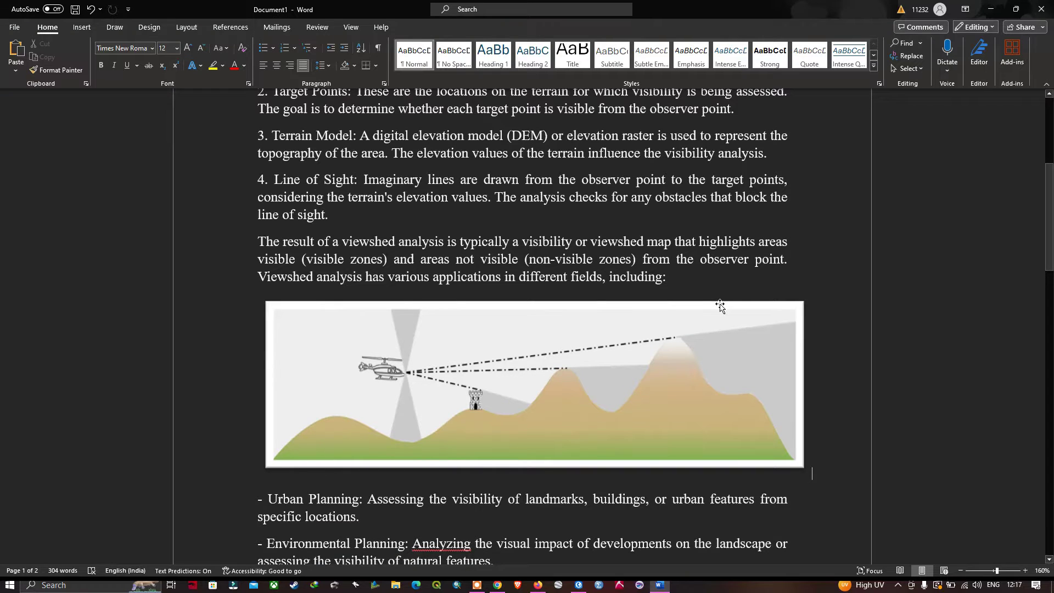
{"action": "scroll", "coordinate": [720, 305], "scroll_direction": "down", "scroll_amount": 2}
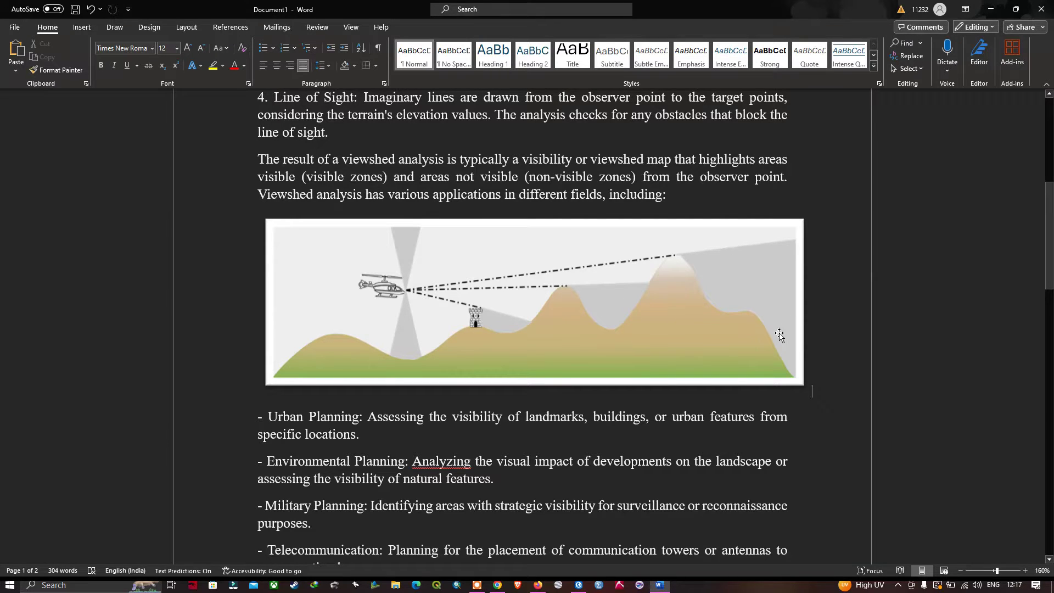
{"action": "scroll", "coordinate": [416, 341], "scroll_direction": "up", "scroll_amount": 1}
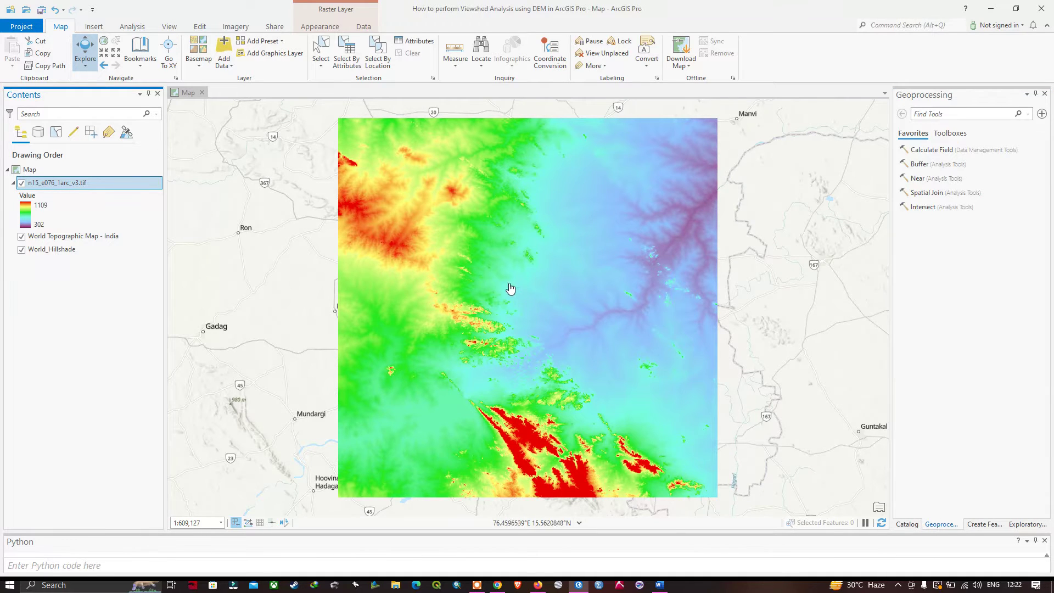
Search the Geoprocessing pane for 'Hillshade' and open the Spatial Analyst Hillshade tool
{"action": "left_click", "coordinate": [170, 27]}
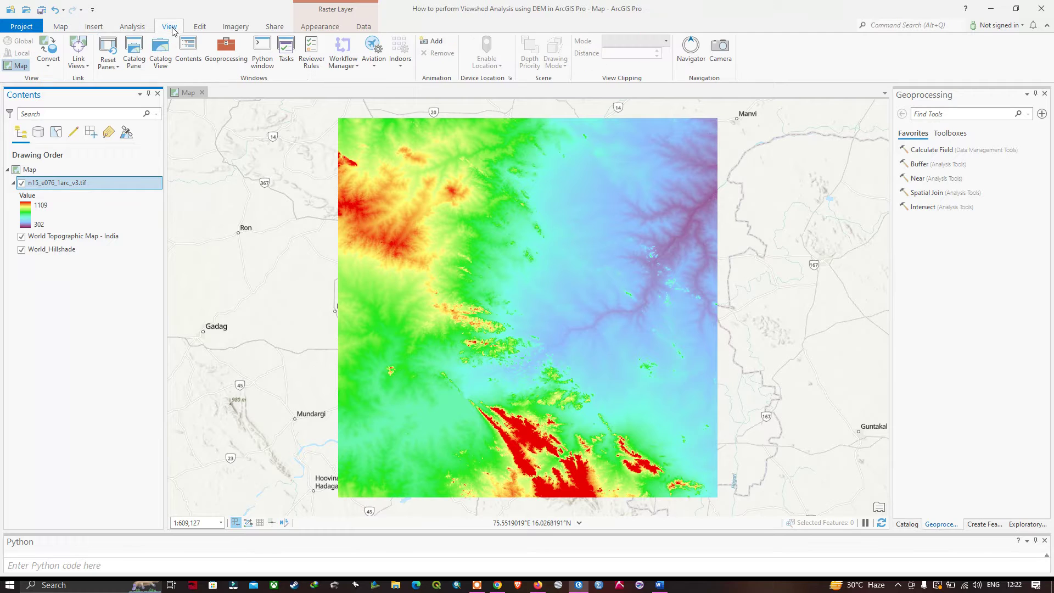
{"action": "left_click", "coordinate": [225, 57]}
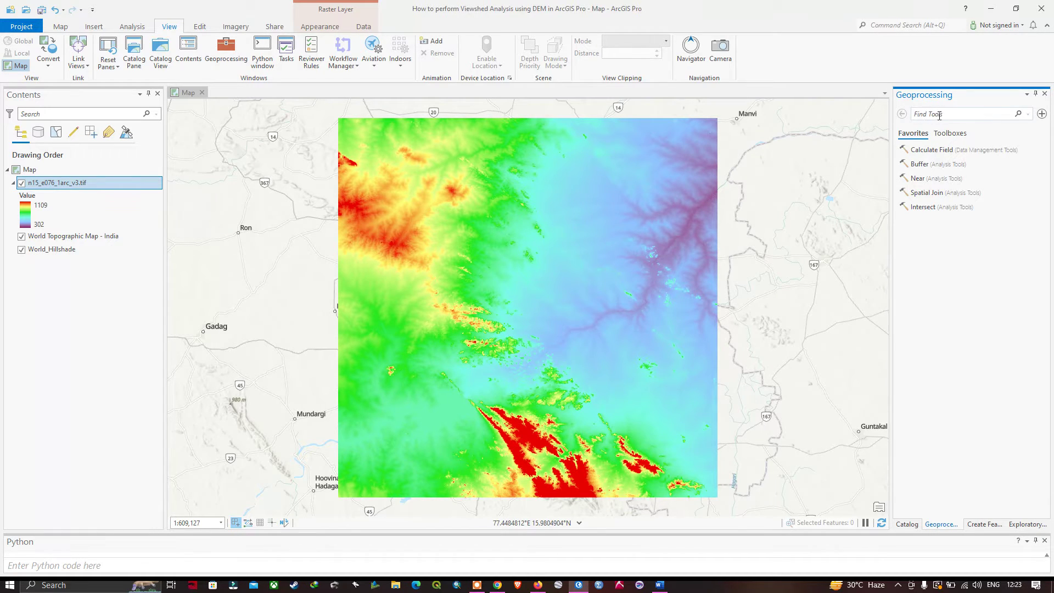
{"action": "left_click", "coordinate": [935, 115]}
{"action": "type", "text": "Hillshade"}
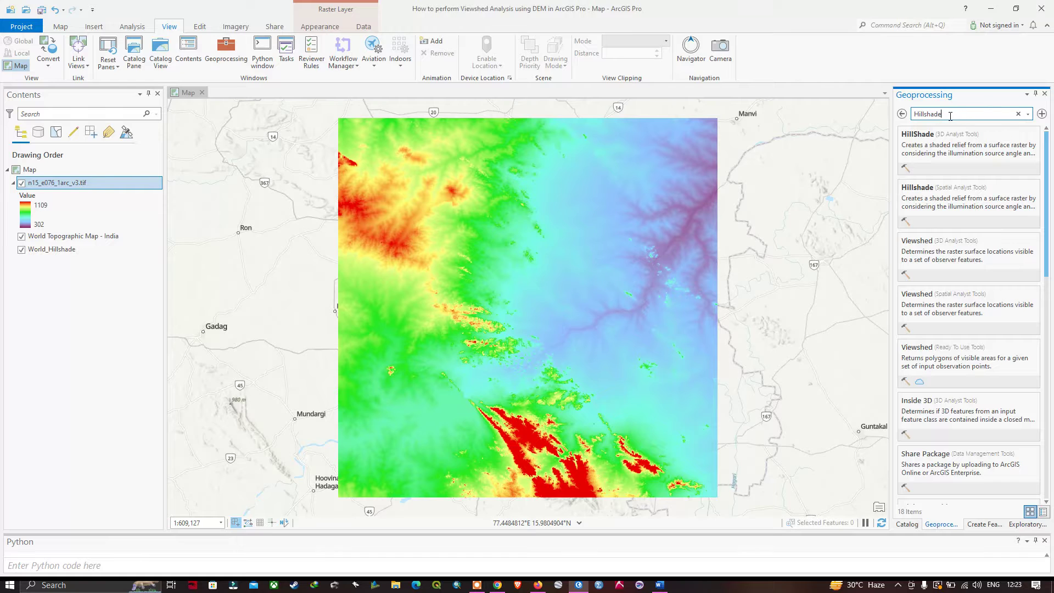
{"action": "left_click", "coordinate": [924, 191]}
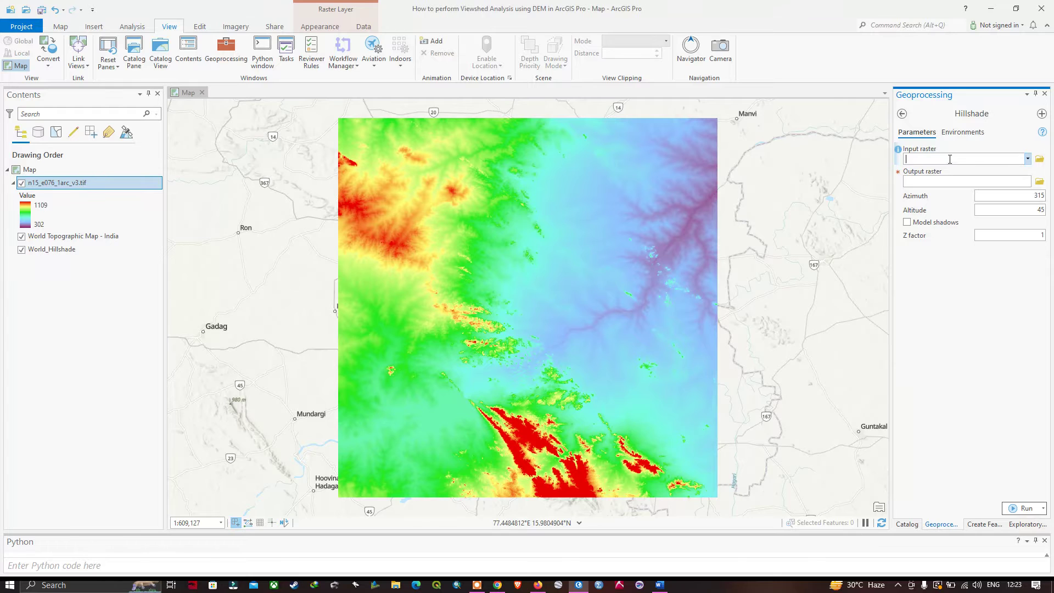
Run Hillshade on n15_e076_1arc_v3.tif with Z factor 10, saving shapefile\Hillshade.tif
{"action": "left_click", "coordinate": [1028, 158]}
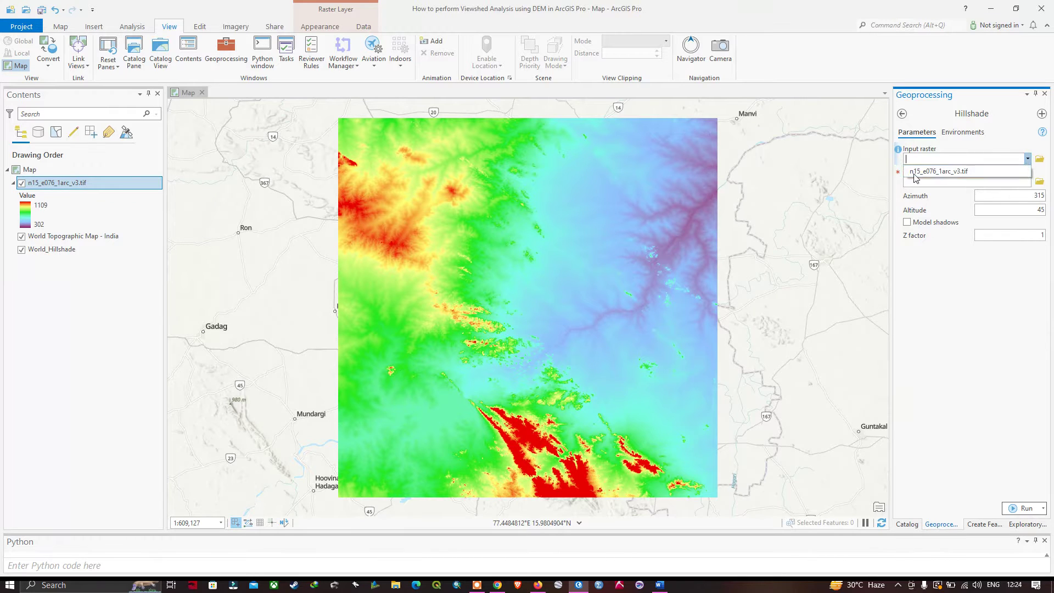
{"action": "left_click", "coordinate": [915, 176]}
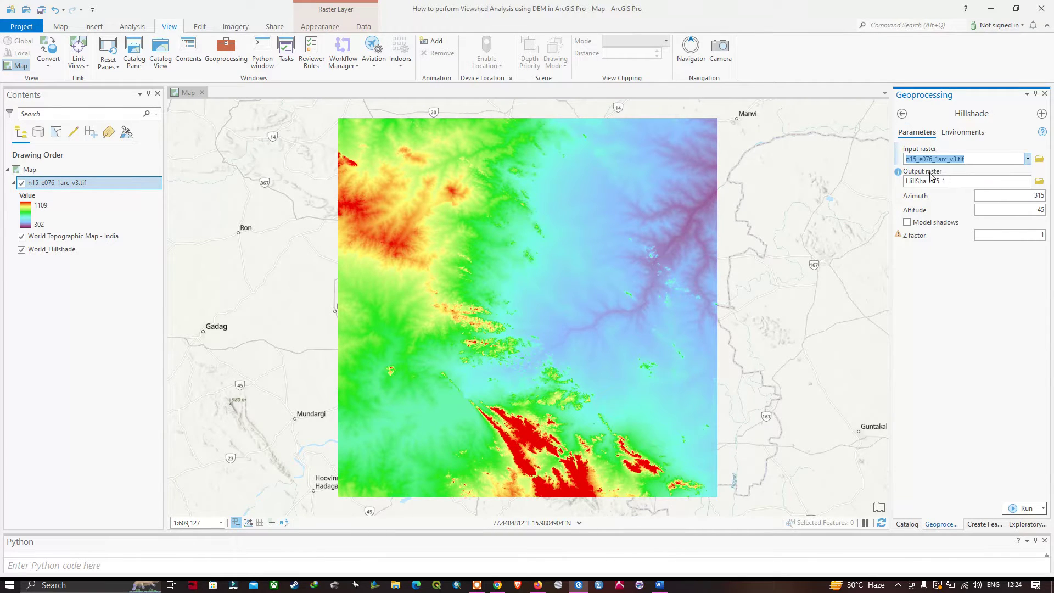
{"action": "left_click", "coordinate": [1039, 183]}
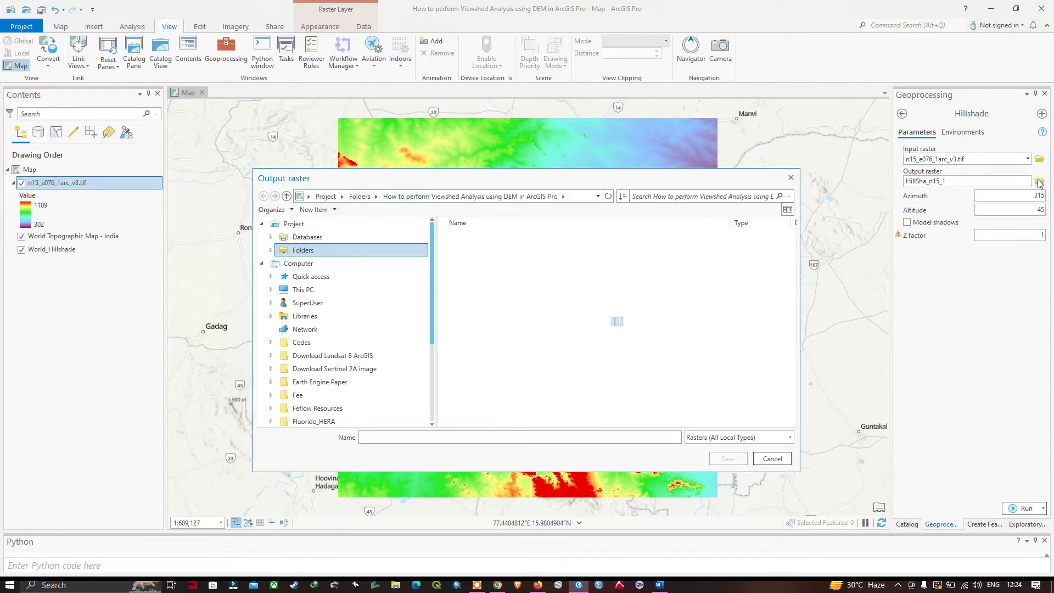
{"action": "double_click", "coordinate": [783, 266]}
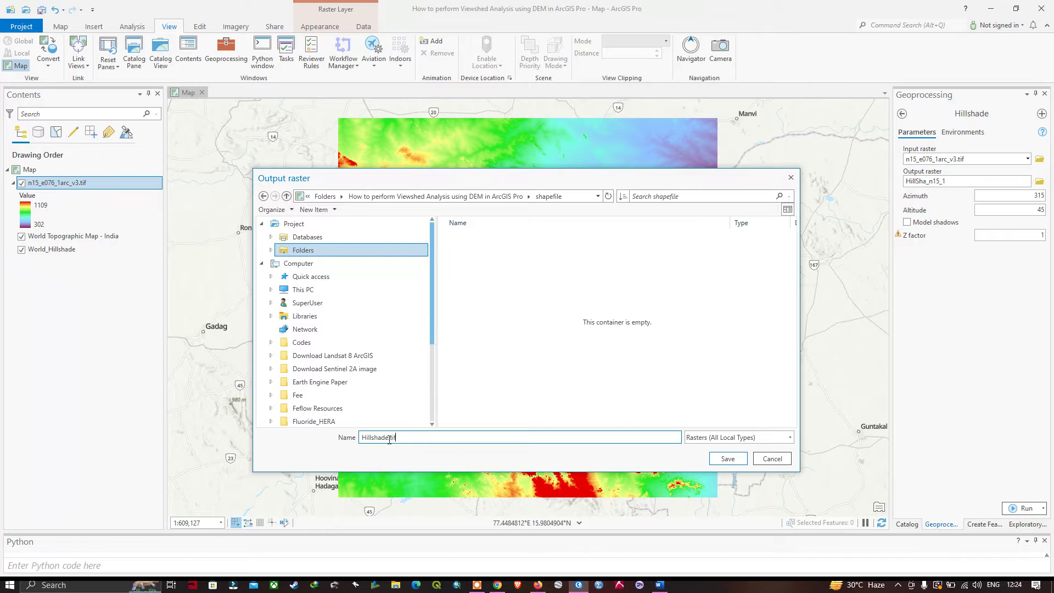
{"action": "left_click", "coordinate": [728, 458]}
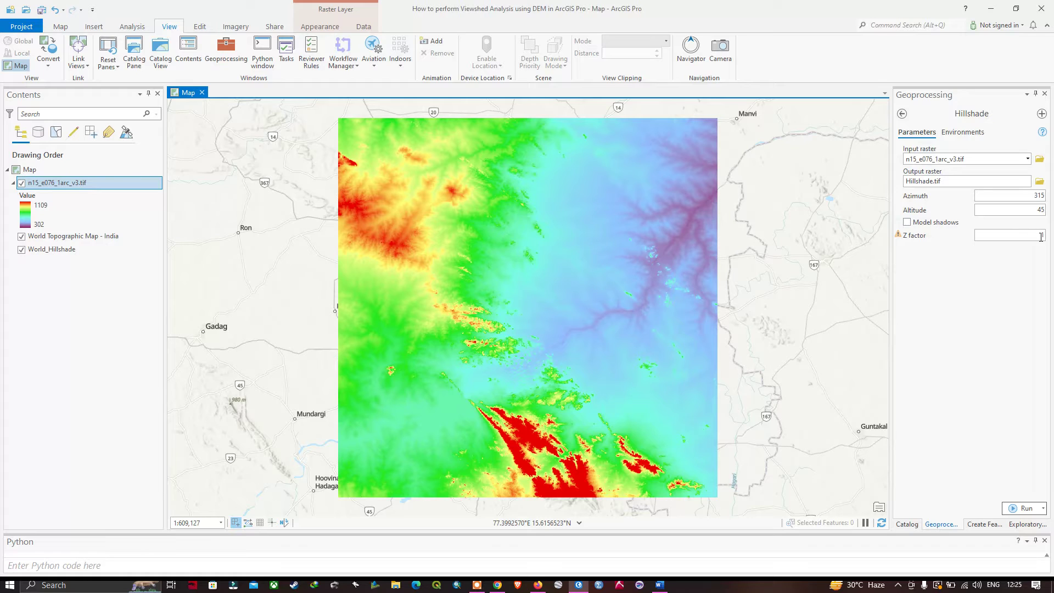
{"action": "left_click", "coordinate": [1042, 237]}
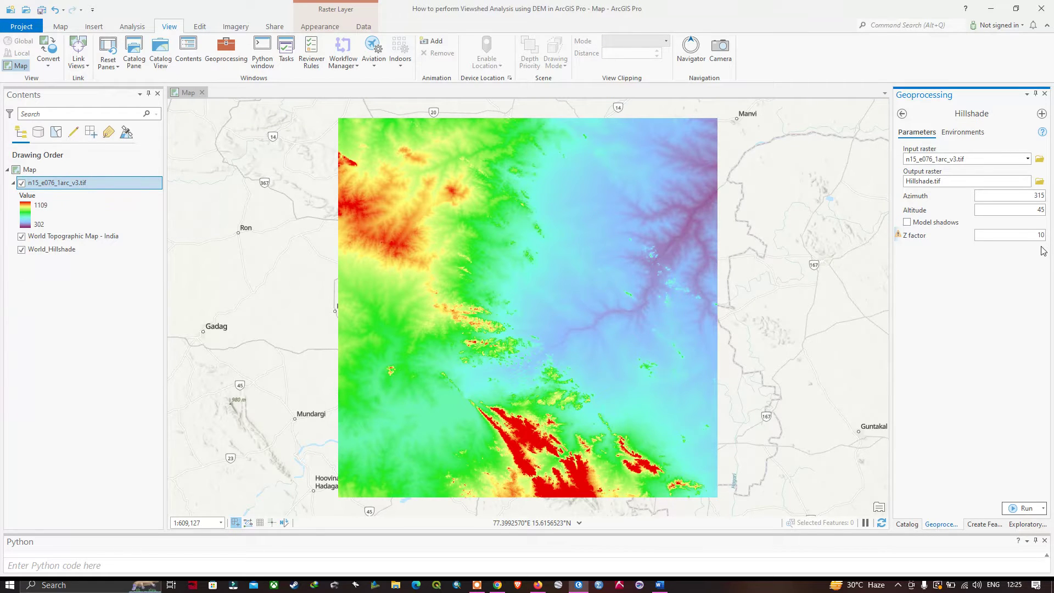
{"action": "left_click", "coordinate": [1023, 510]}
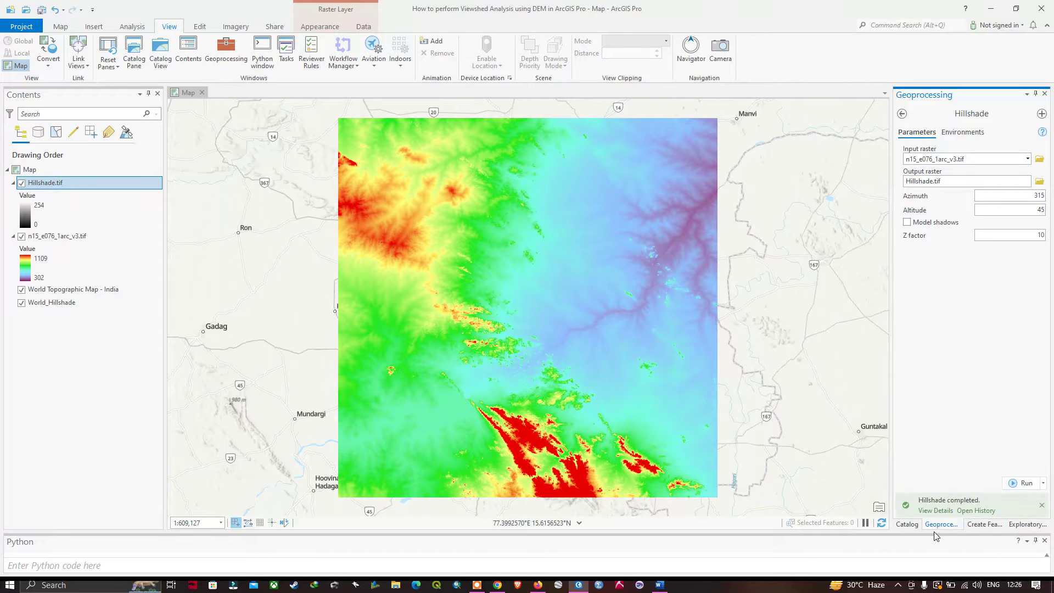
{"action": "mouse_move", "coordinate": [950, 504]}
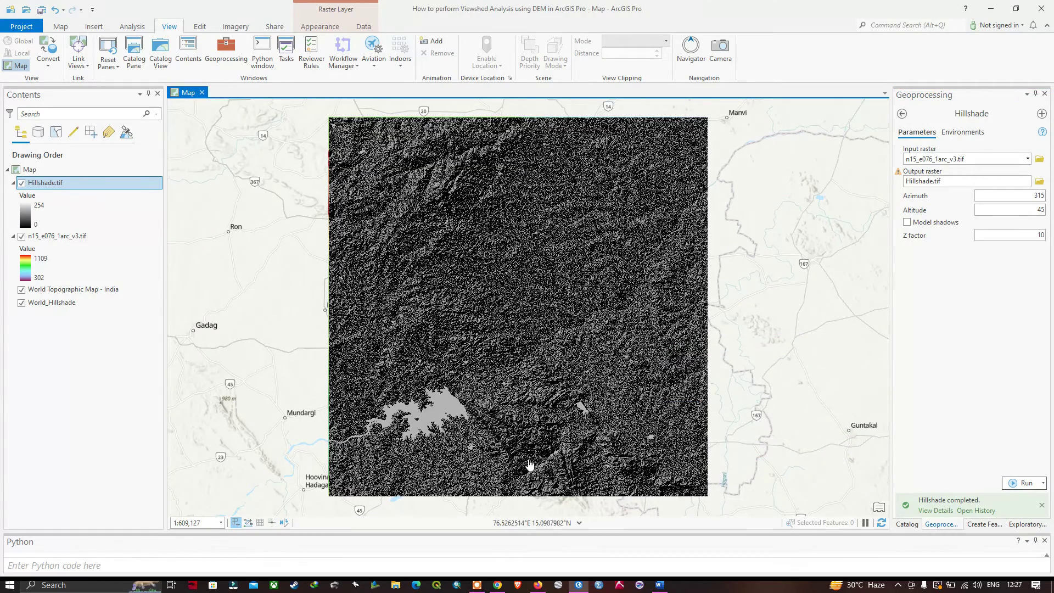
{"action": "scroll", "coordinate": [532, 465], "scroll_direction": "up", "scroll_amount": 2}
{"action": "scroll", "coordinate": [532, 466], "scroll_direction": "up", "scroll_amount": 2}
{"action": "scroll", "coordinate": [667, 324], "scroll_direction": "up", "scroll_amount": 2}
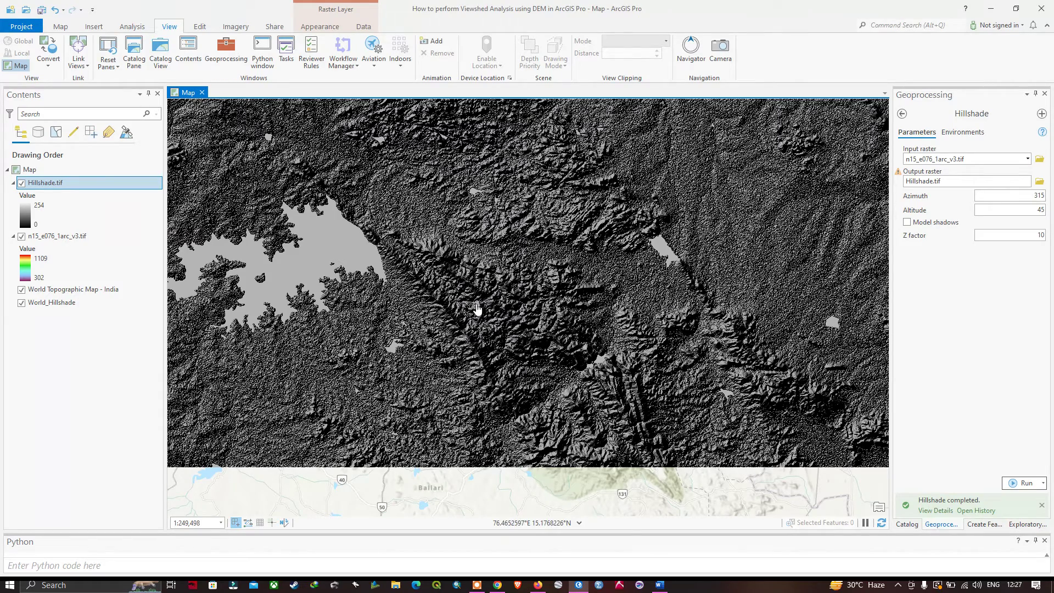
{"action": "scroll", "coordinate": [436, 270], "scroll_direction": "up", "scroll_amount": 2}
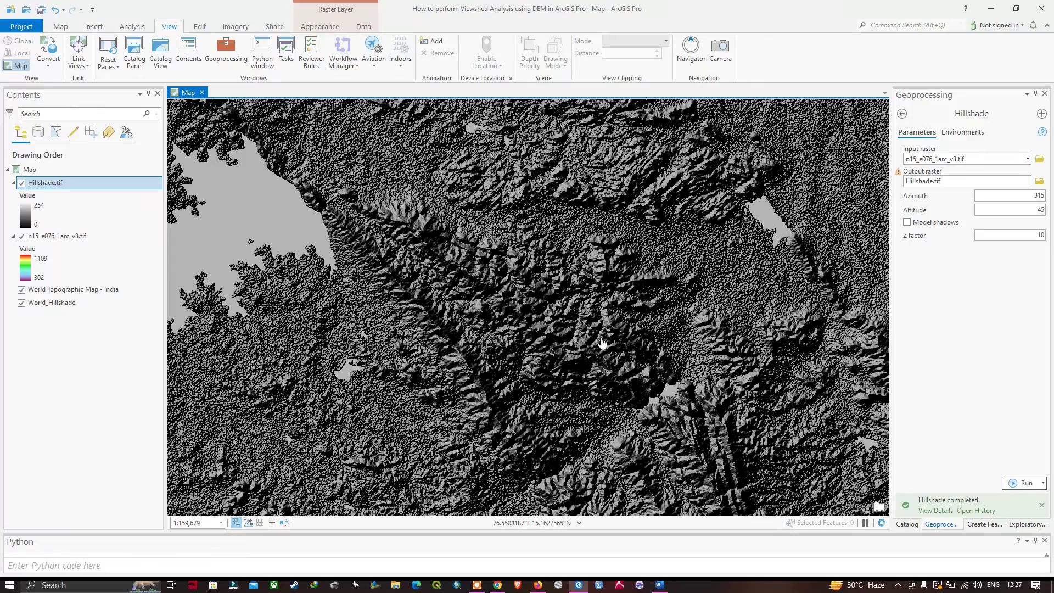
{"action": "scroll", "coordinate": [617, 372], "scroll_direction": "down", "scroll_amount": 2}
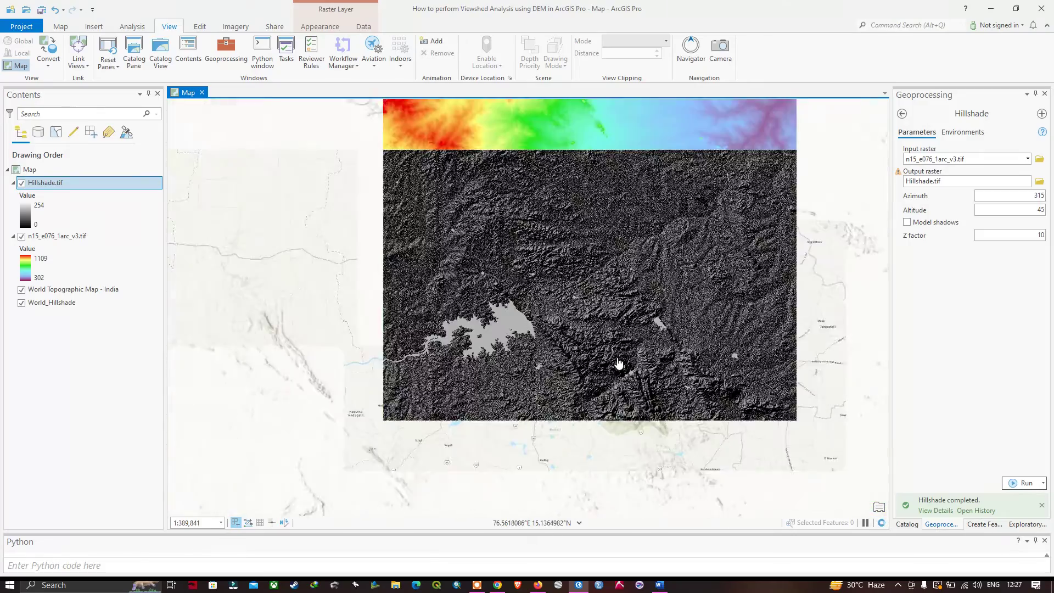
{"action": "left_click_drag", "start_coordinate": [676, 236], "coordinate": [562, 314]}
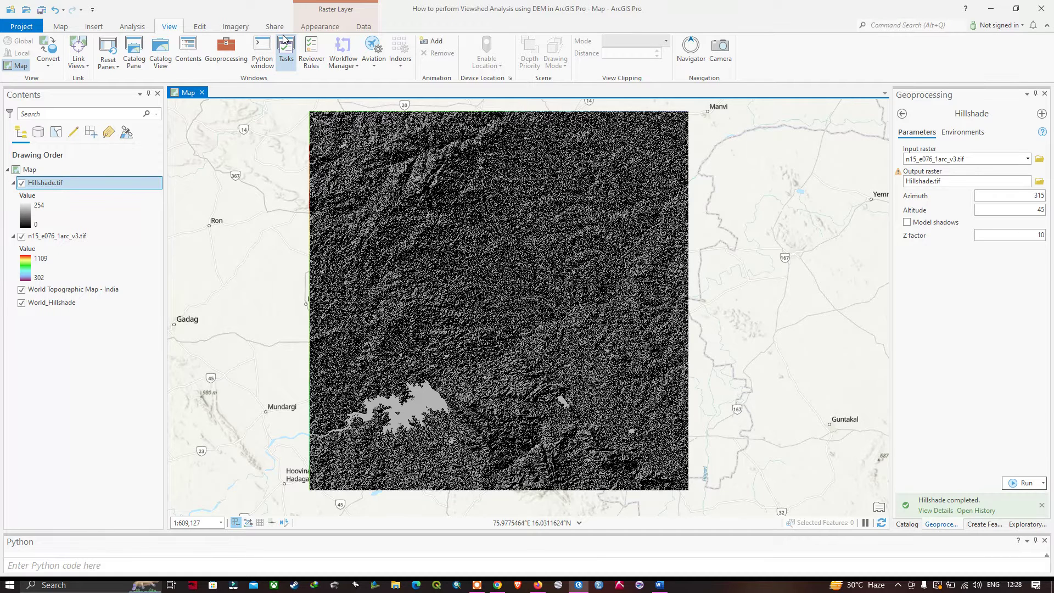
Set the Hillshade.tif layer transparency to 54.2%
{"action": "left_click", "coordinate": [308, 27]}
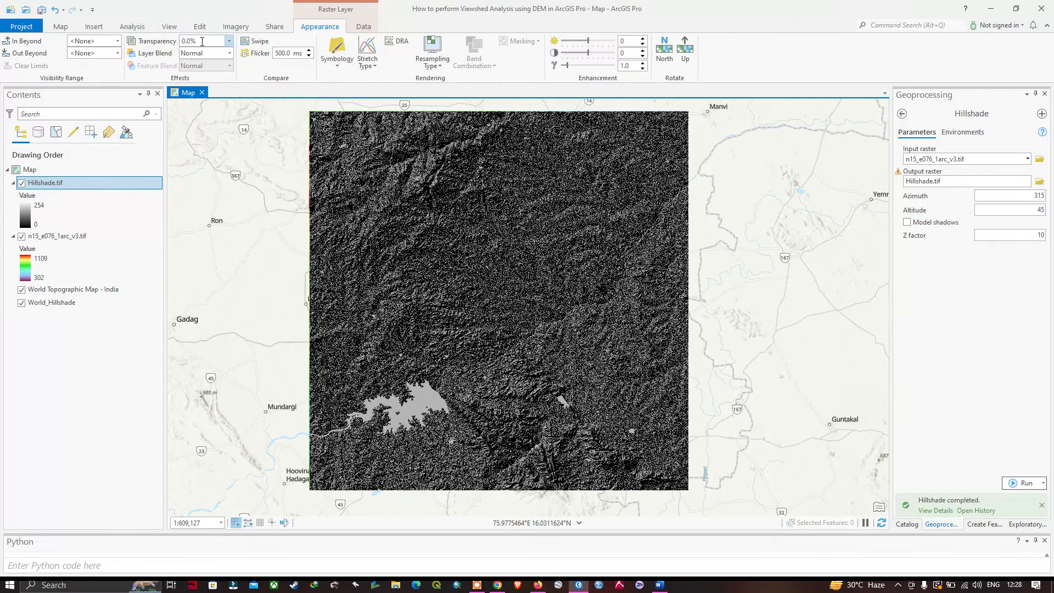
{"action": "left_click", "coordinate": [229, 45]}
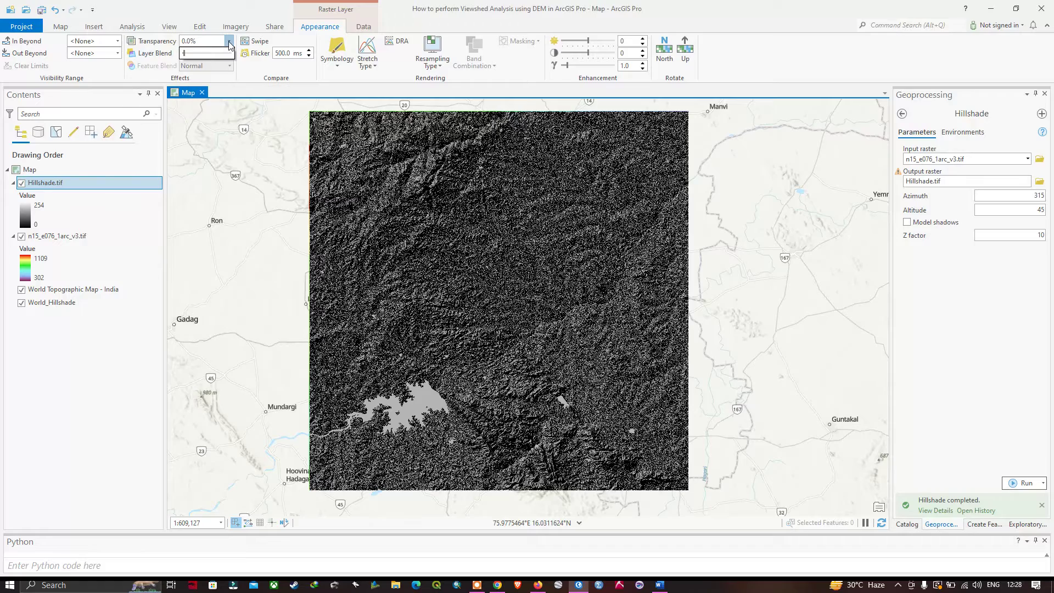
{"action": "left_click_drag", "start_coordinate": [185, 54], "coordinate": [212, 59]}
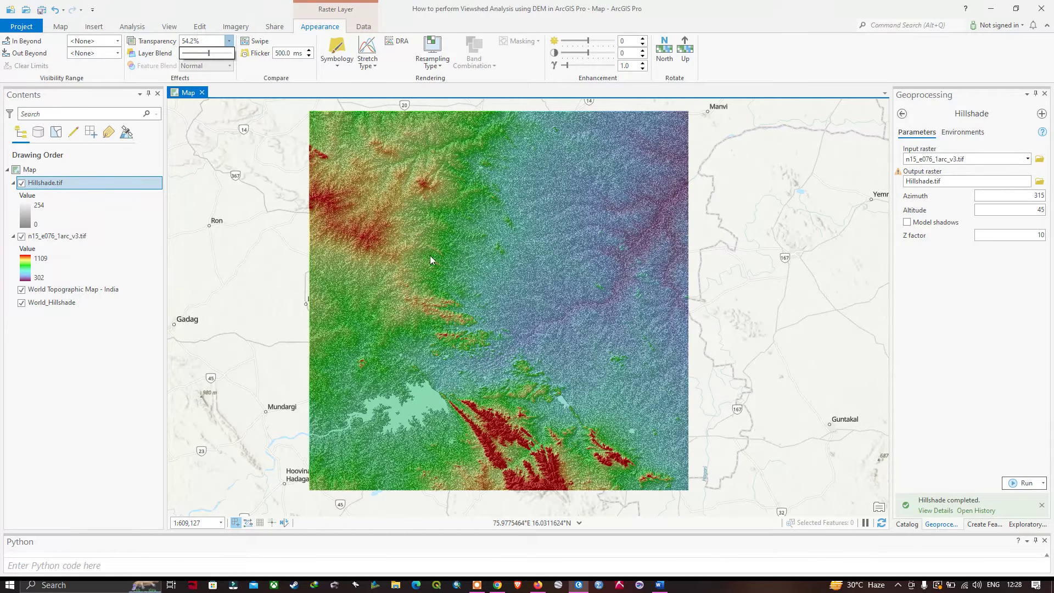
{"action": "left_click", "coordinate": [518, 445]}
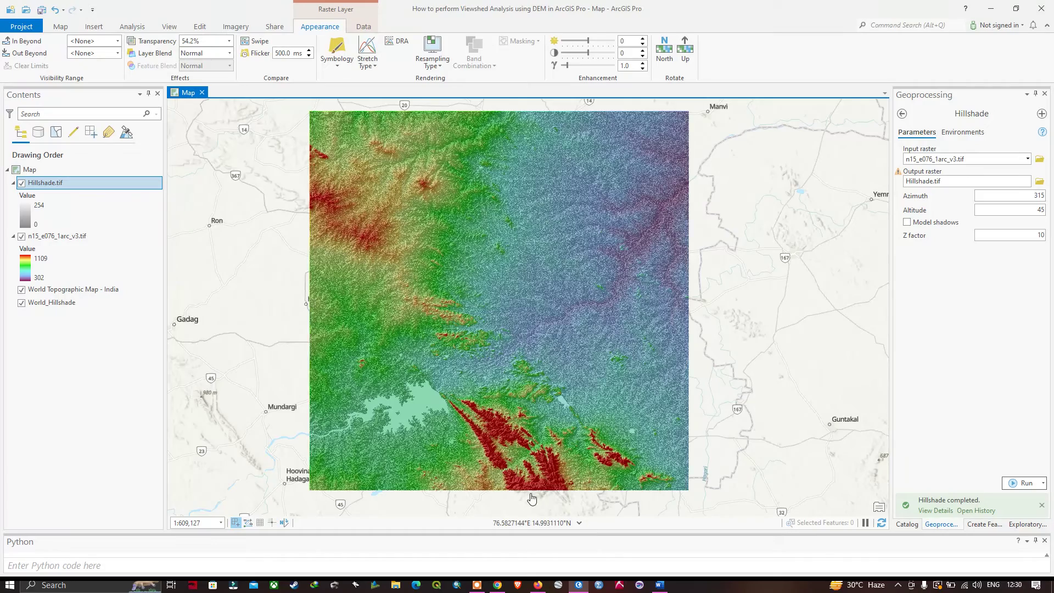
Zoom and pan the map to about 1:249,498 so the shaded red ridges fill the view
{"action": "scroll", "coordinate": [537, 497], "scroll_direction": "up", "scroll_amount": 4}
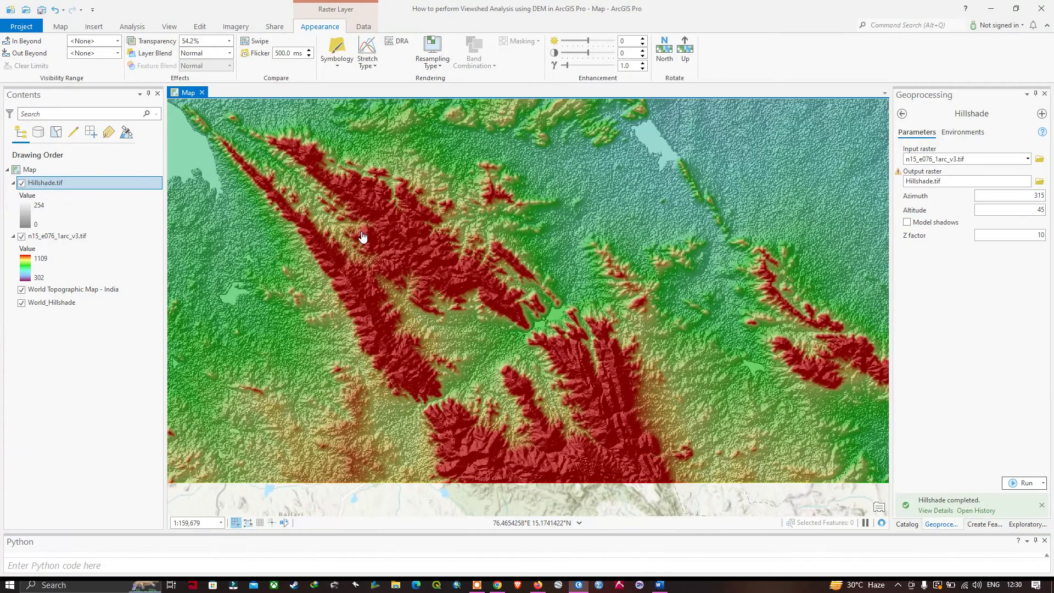
{"action": "scroll", "coordinate": [401, 228], "scroll_direction": "up", "scroll_amount": 2}
{"action": "left_click_drag", "start_coordinate": [431, 205], "coordinate": [471, 236]}
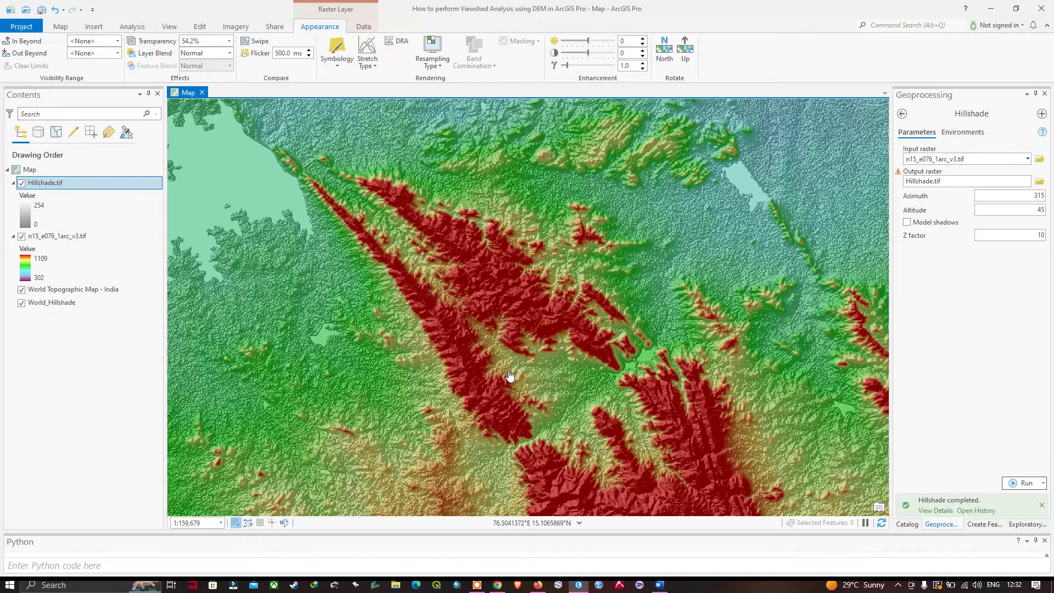
{"action": "scroll", "coordinate": [506, 376], "scroll_direction": "down", "scroll_amount": 2}
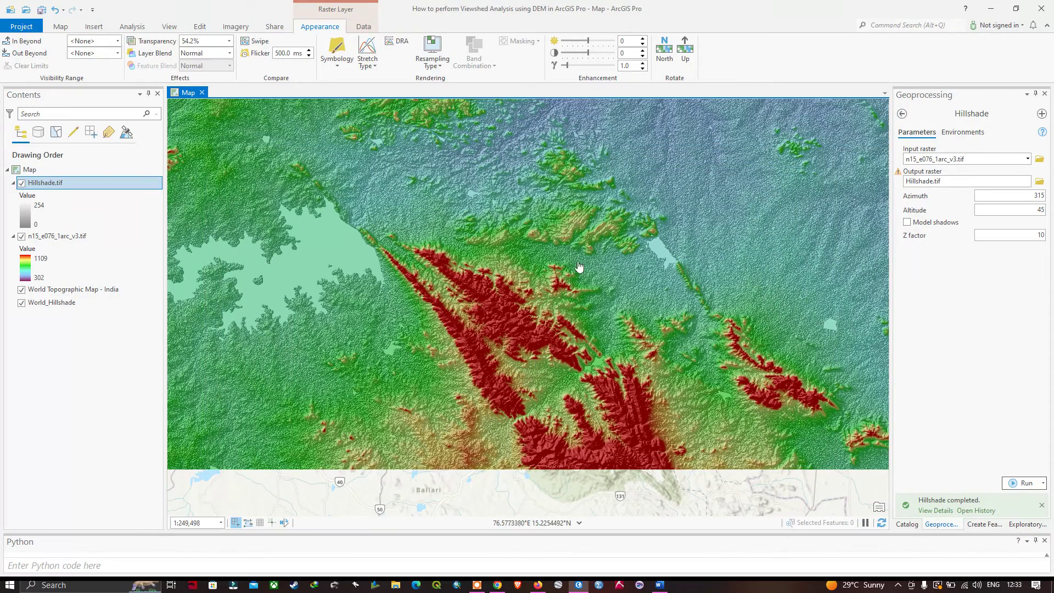
{"action": "left_click_drag", "start_coordinate": [579, 210], "coordinate": [593, 260]}
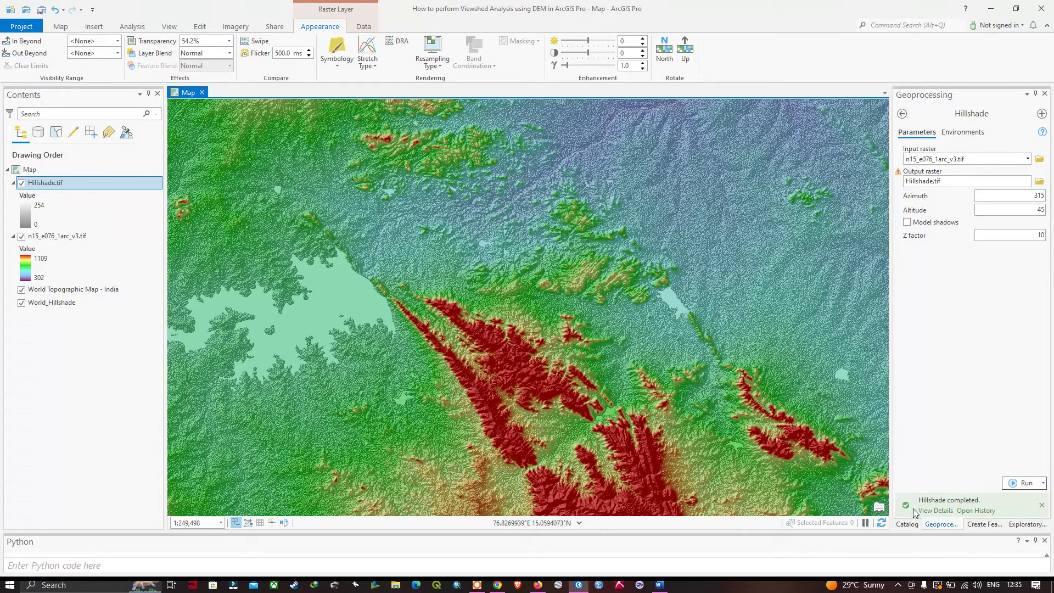
In Catalog, expand the project folders and choose New > Shapefile on the shapefile folder
{"action": "left_click", "coordinate": [907, 525]}
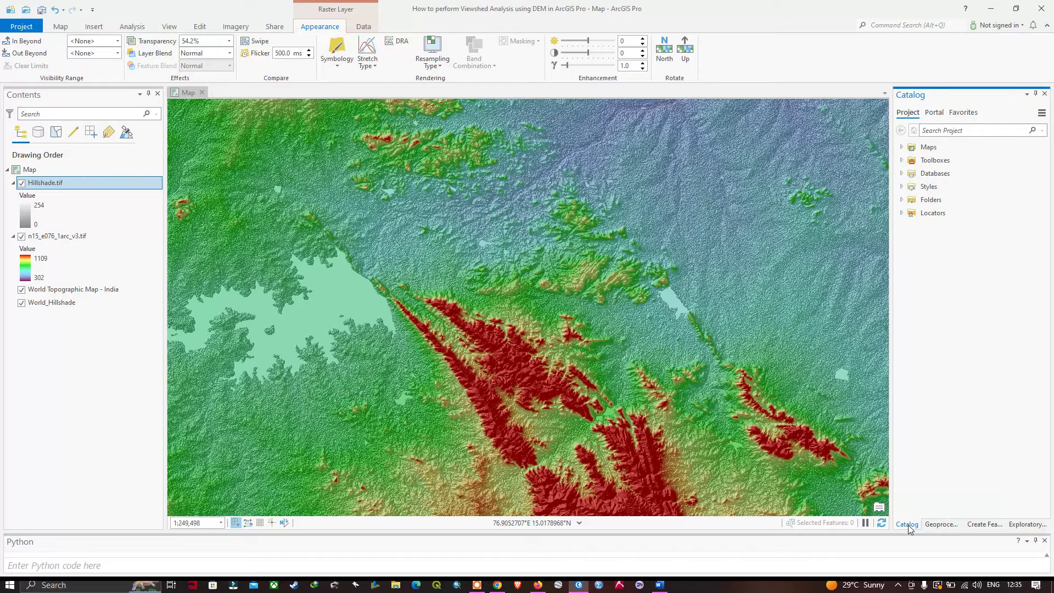
{"action": "left_click", "coordinate": [904, 204]}
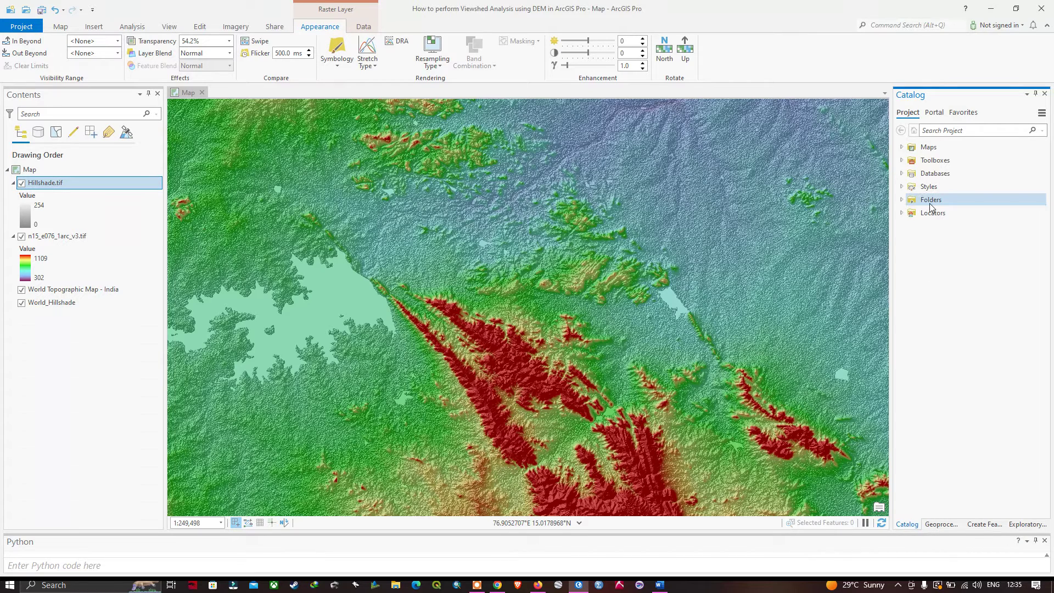
{"action": "left_click", "coordinate": [902, 200]}
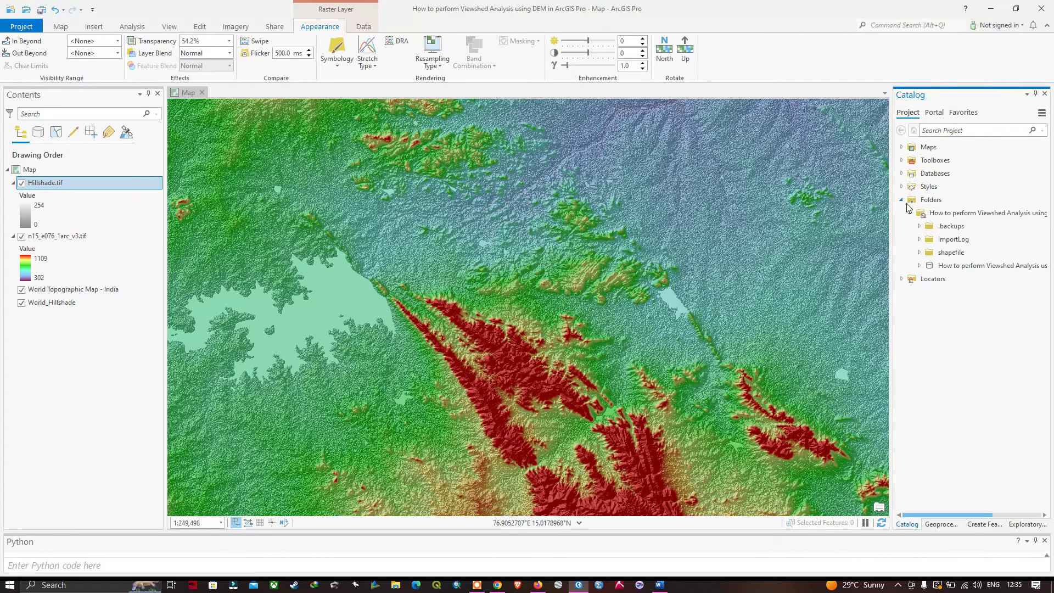
{"action": "left_click", "coordinate": [920, 253]}
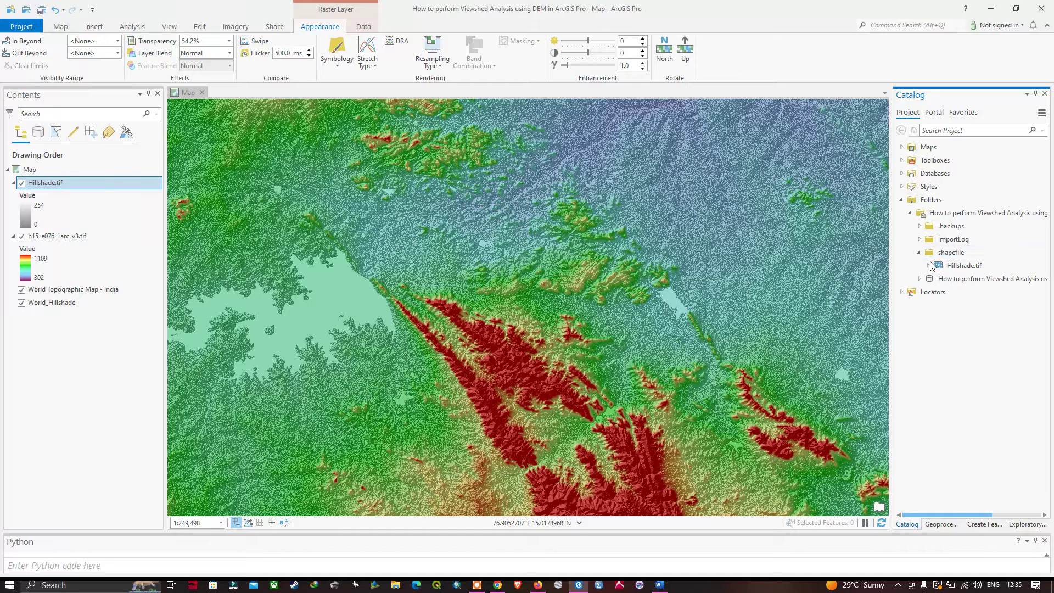
{"action": "right_click", "coordinate": [938, 254]}
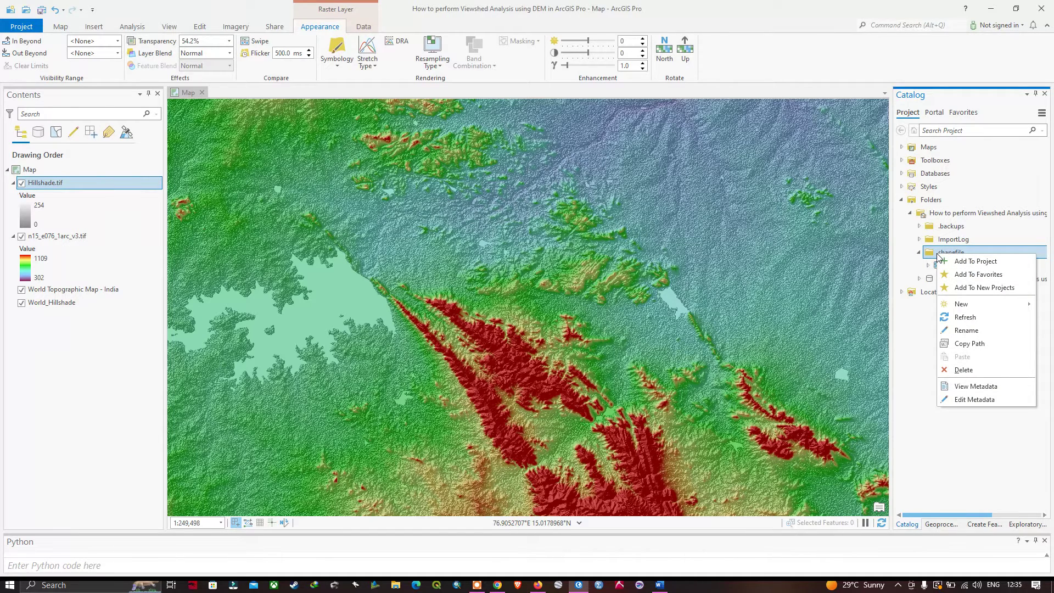
{"action": "right_click", "coordinate": [948, 252]}
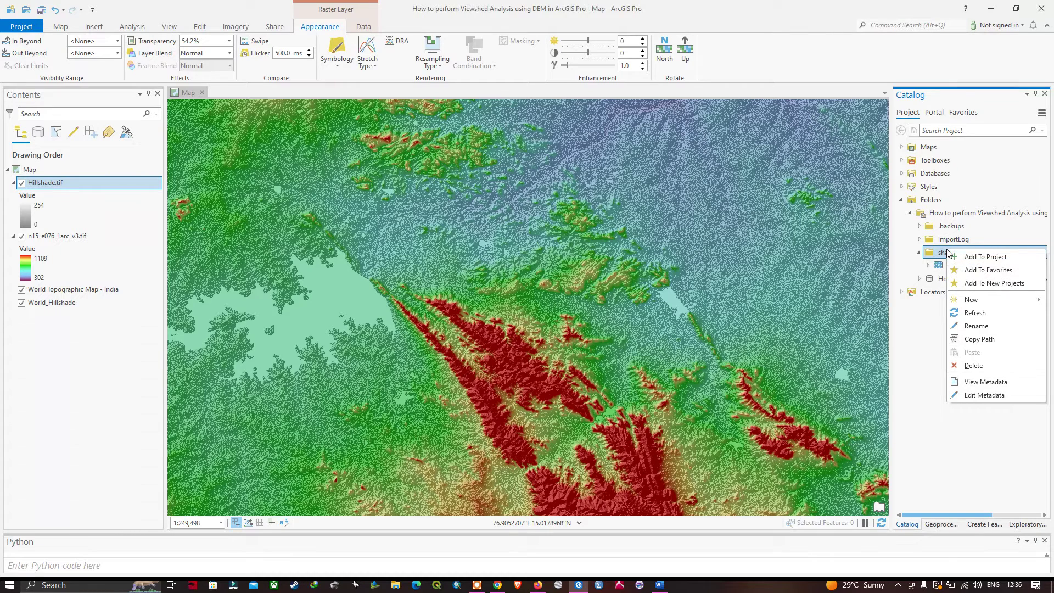
{"action": "mouse_move", "coordinate": [986, 301]}
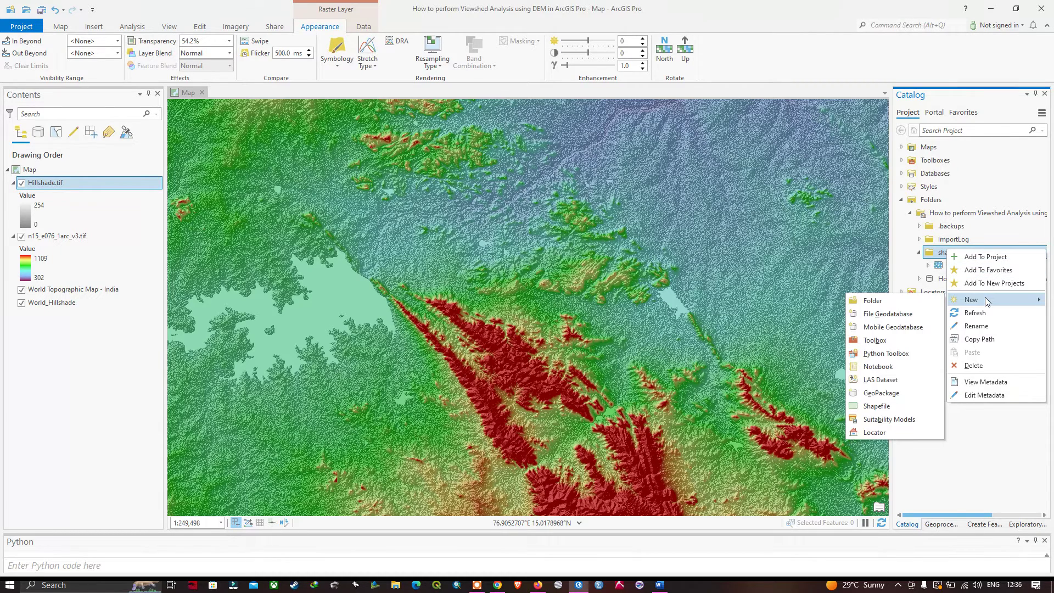
{"action": "left_click", "coordinate": [878, 407]}
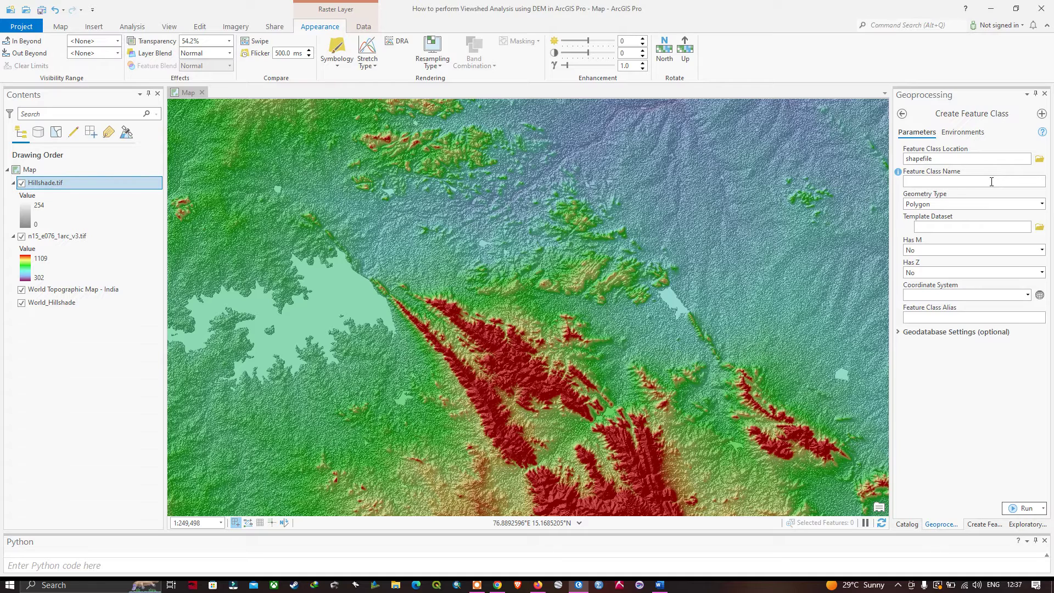
Create a Point feature class 'surveillance' using n15_e076_1arc_v3.tif's GCS_WGS_1984 coordinate system
{"action": "left_click", "coordinate": [926, 184]}
{"action": "type", "text": "surveillance"}
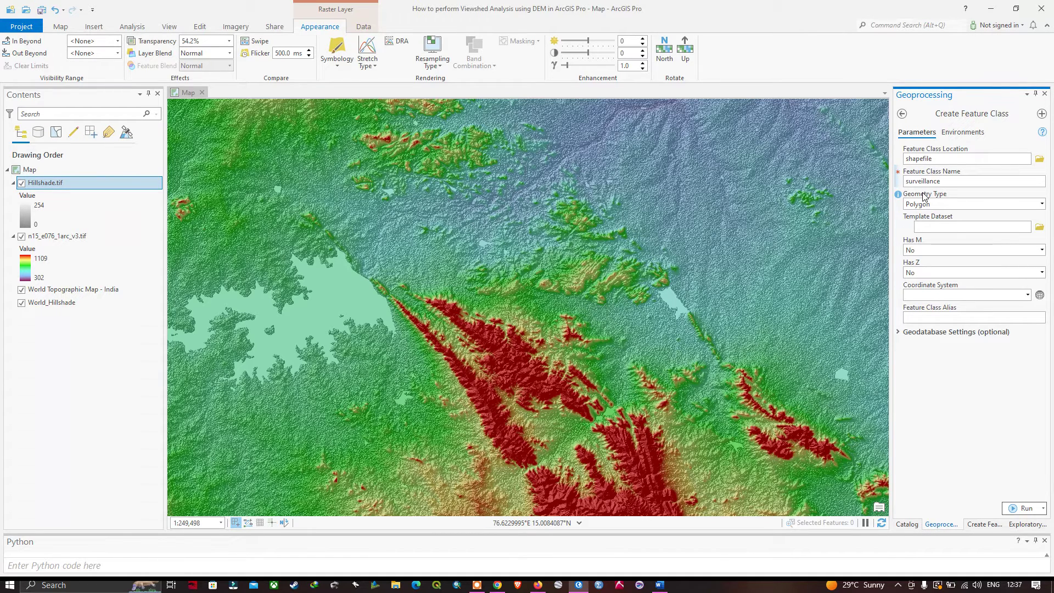
{"action": "left_click", "coordinate": [1042, 204]}
{"action": "left_click", "coordinate": [1025, 215]}
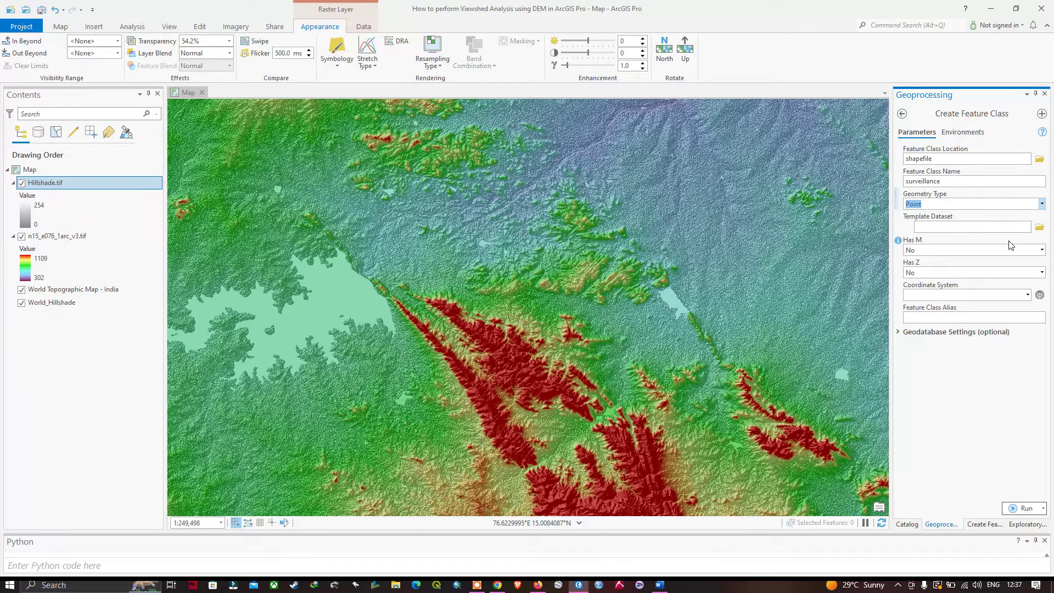
{"action": "left_click", "coordinate": [1028, 296]}
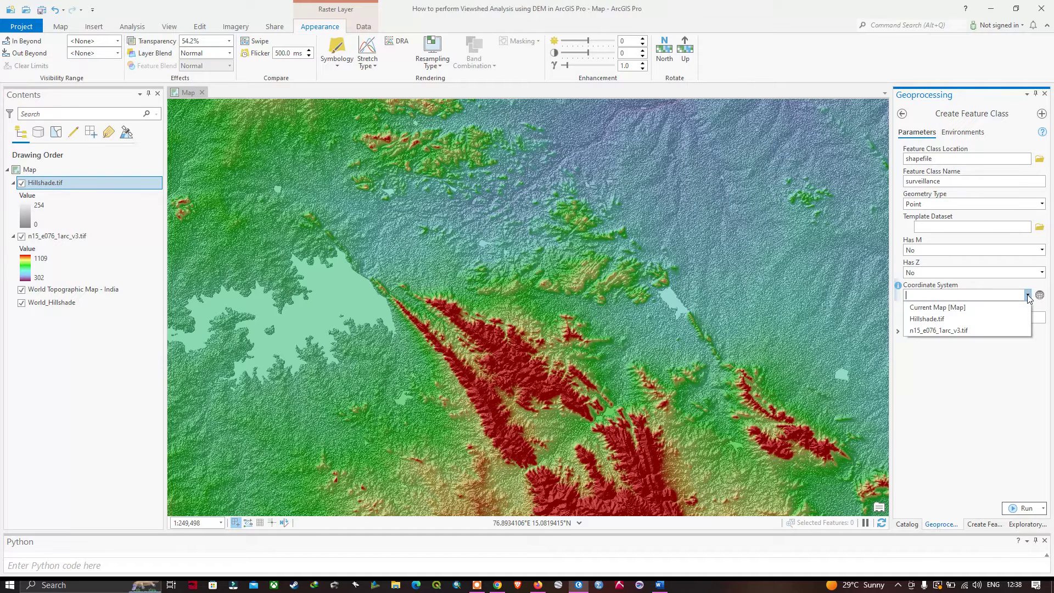
{"action": "left_click", "coordinate": [942, 331]}
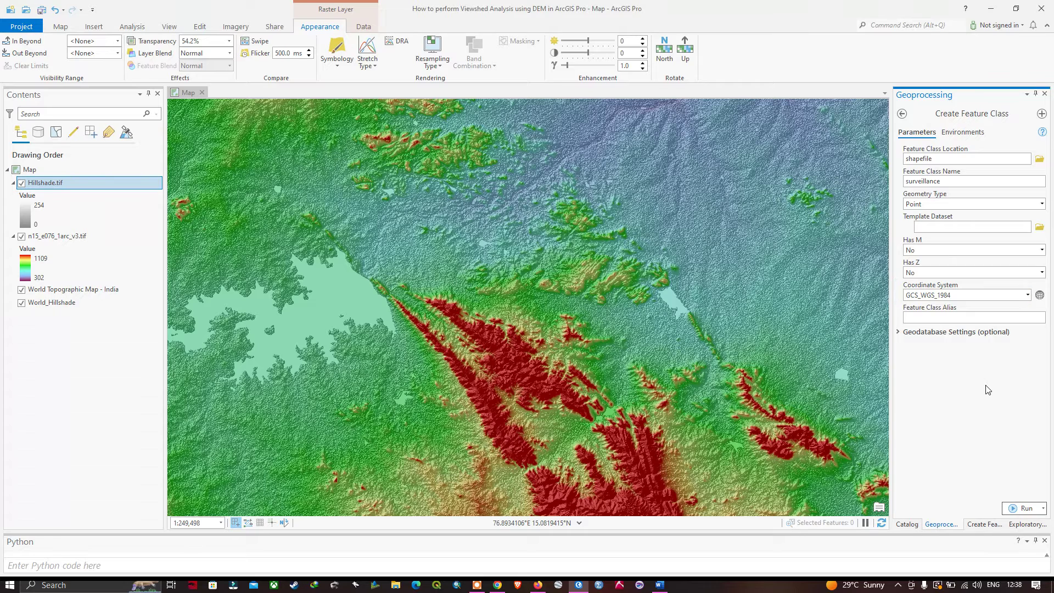
{"action": "left_click", "coordinate": [1024, 510]}
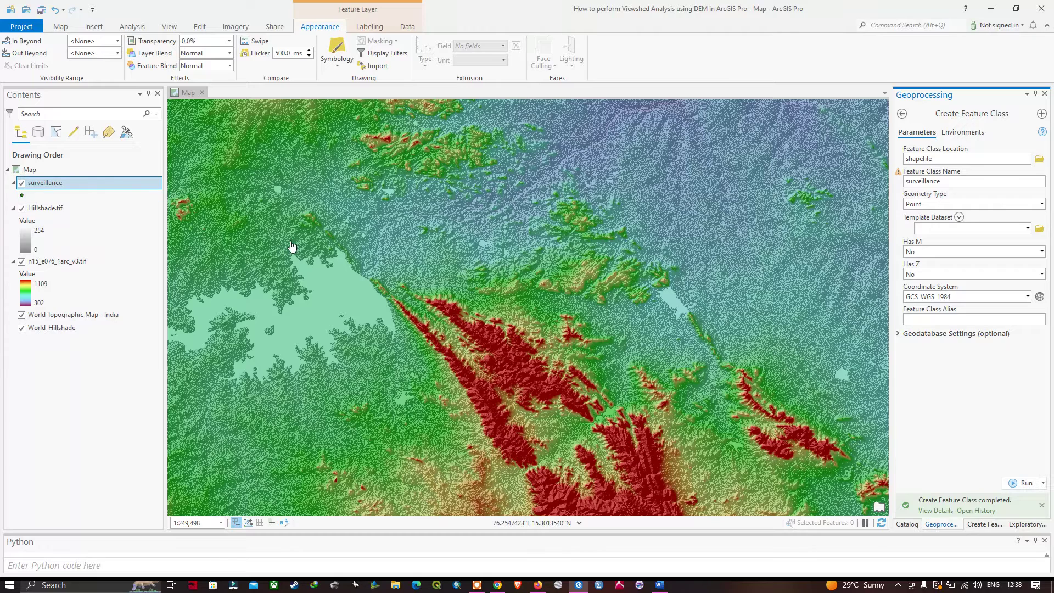
Place one surveillance observer point on the northern tip of the red ridge
{"action": "left_click", "coordinate": [55, 186]}
{"action": "left_click", "coordinate": [57, 187]}
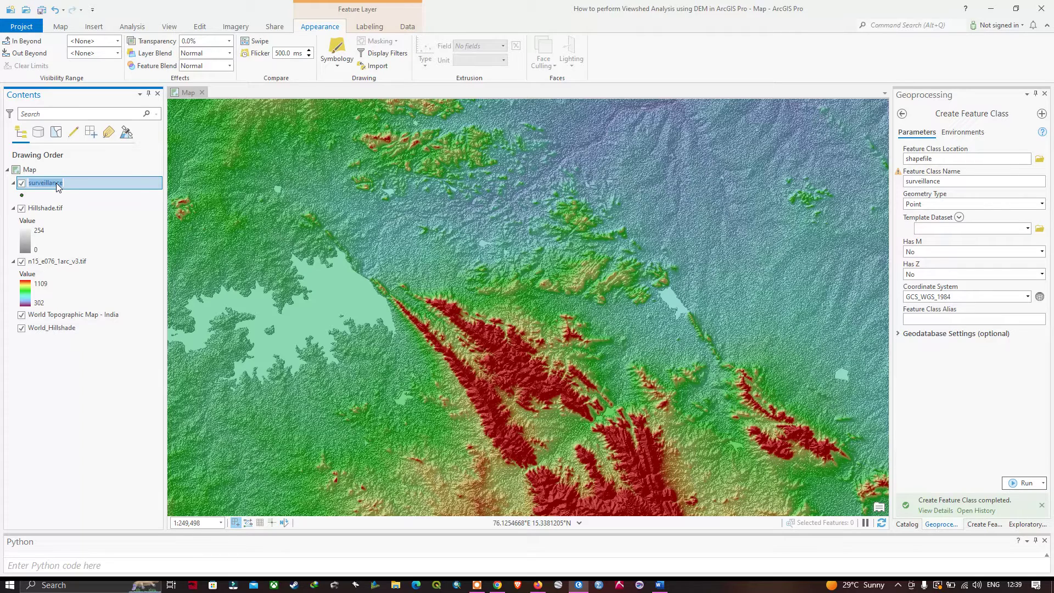
{"action": "left_click", "coordinate": [201, 32]}
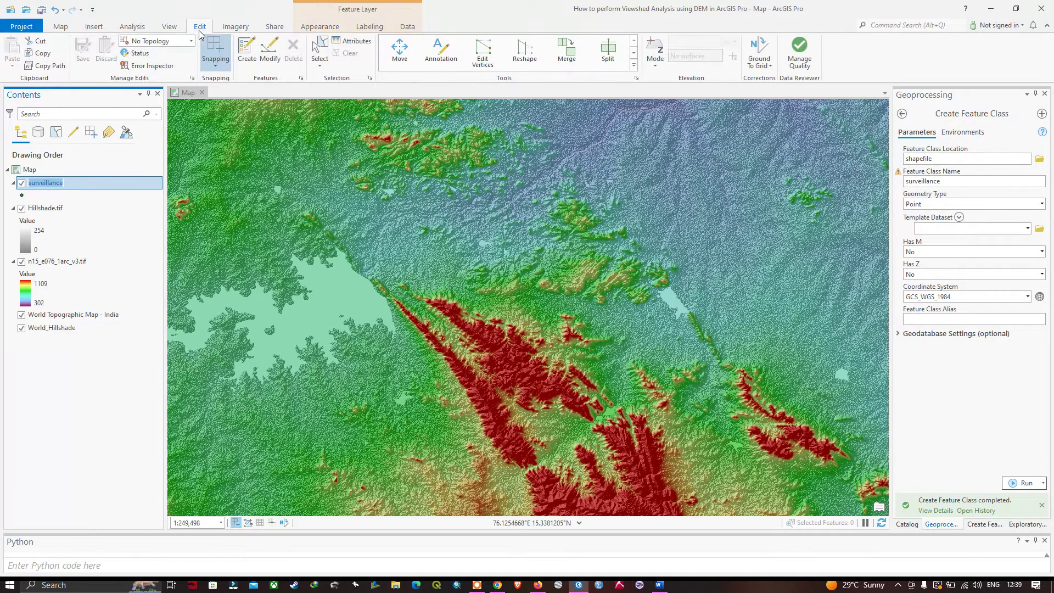
{"action": "key", "text": "Return"}
{"action": "left_click", "coordinate": [245, 60]}
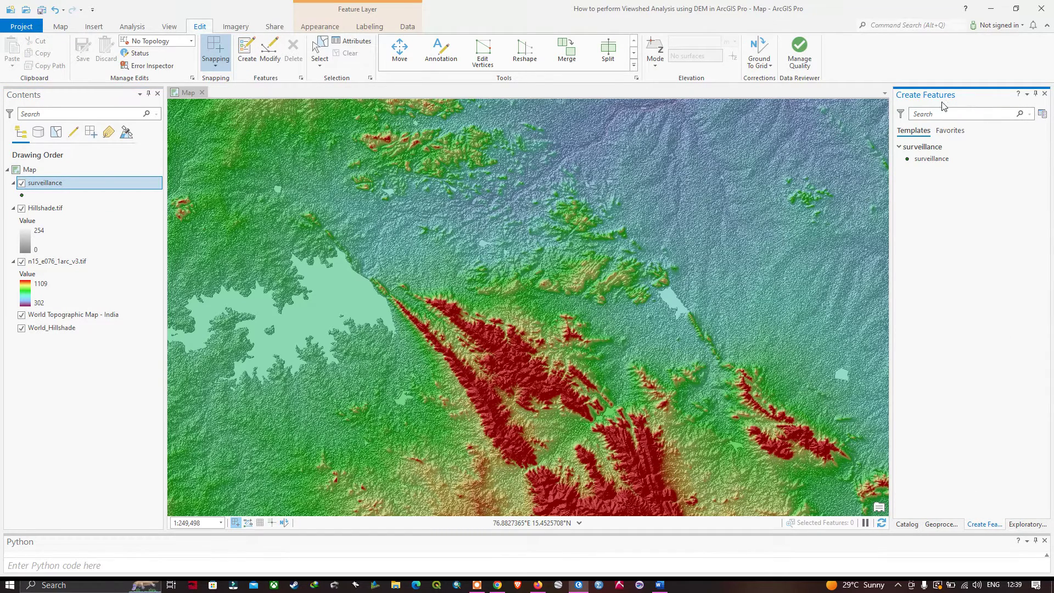
{"action": "left_click", "coordinate": [914, 163]}
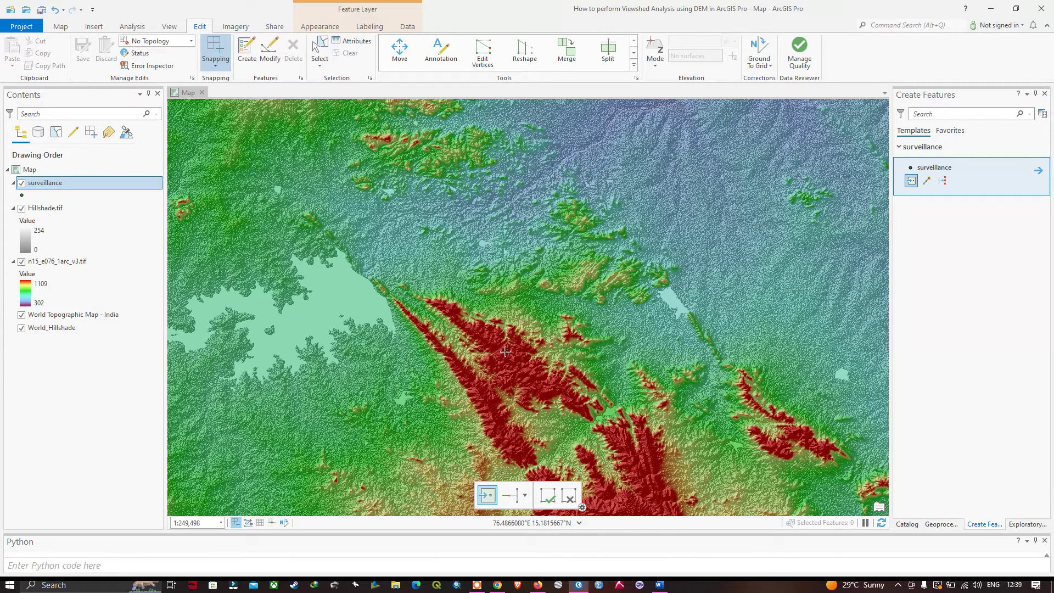
{"action": "left_click", "coordinate": [449, 306]}
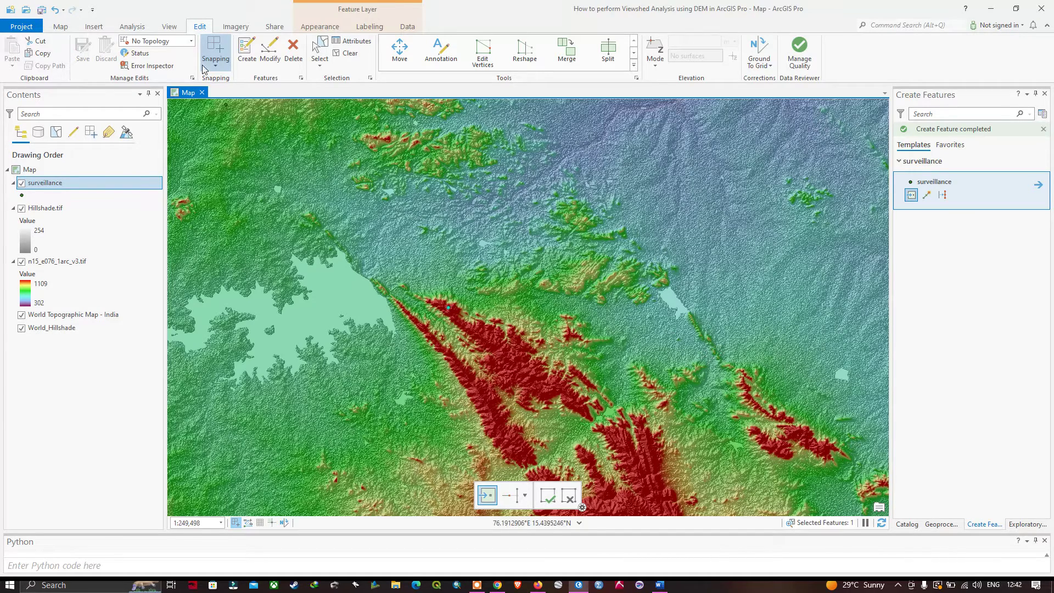
{"action": "left_click", "coordinate": [169, 27]}
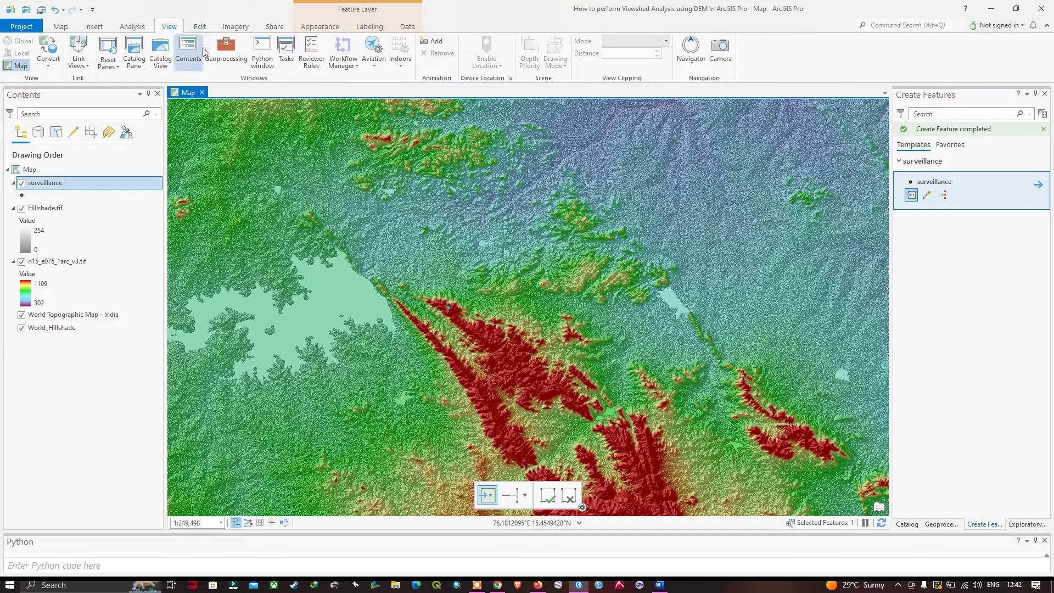
Search Geoprocessing for 'Viewshed' and open the Spatial Analyst Viewshed tool
{"action": "left_click", "coordinate": [227, 55]}
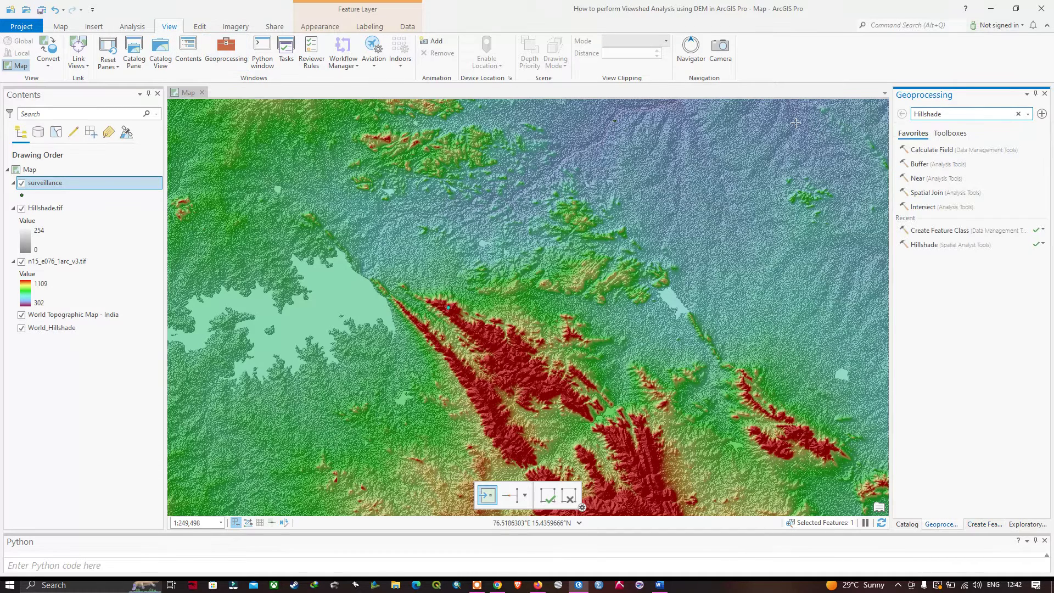
{"action": "left_click_drag", "start_coordinate": [945, 114], "coordinate": [895, 120]}
{"action": "type", "text": "Viewshed"}
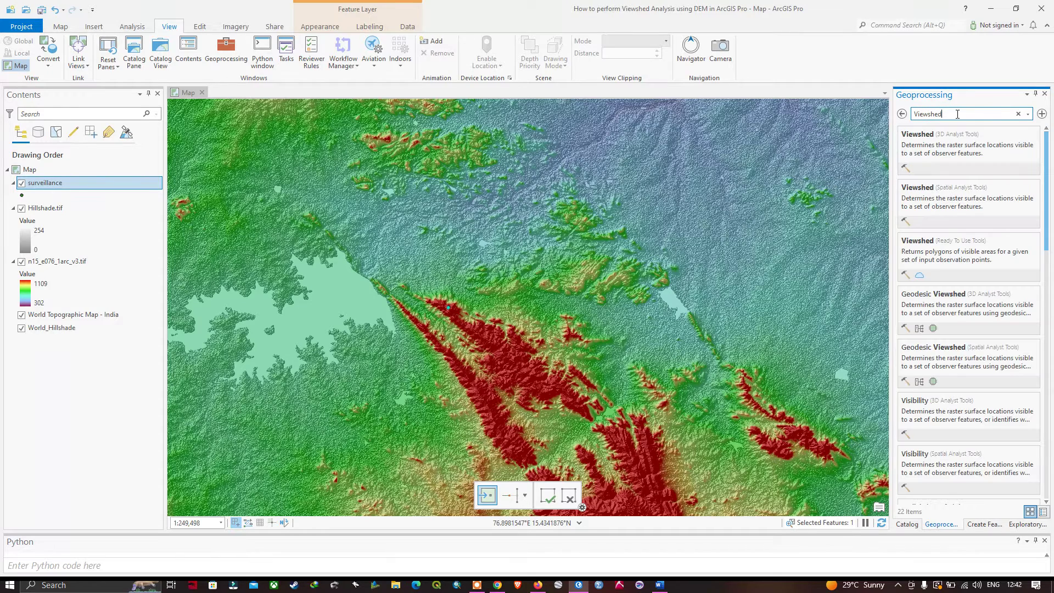
{"action": "left_click", "coordinate": [924, 192]}
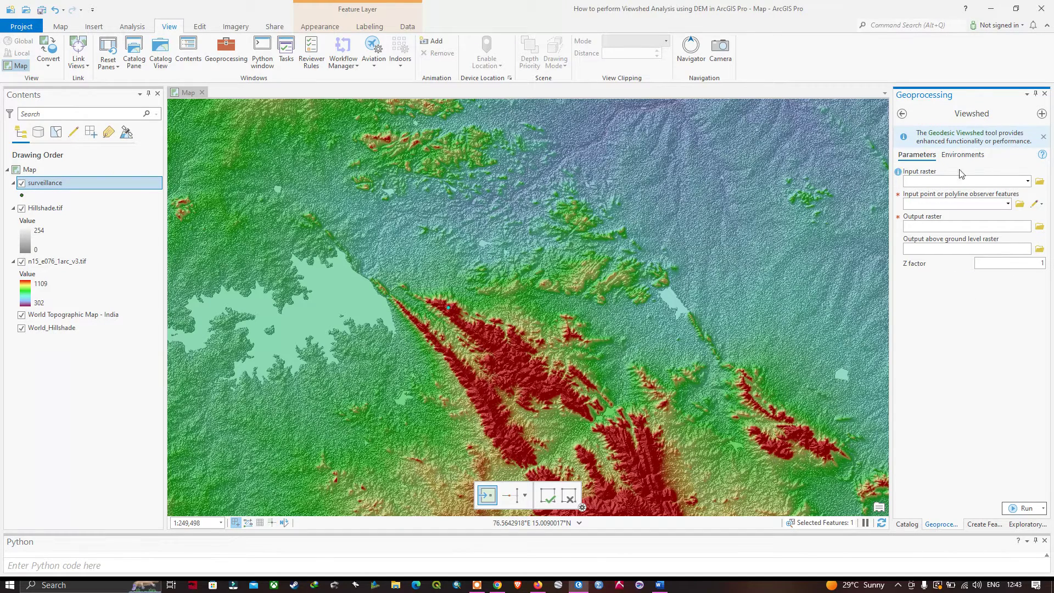
Set input raster n15_e076_1arc_v3.tif, observer surveillance, and output Viewshed.tif
{"action": "left_click", "coordinate": [1029, 183]}
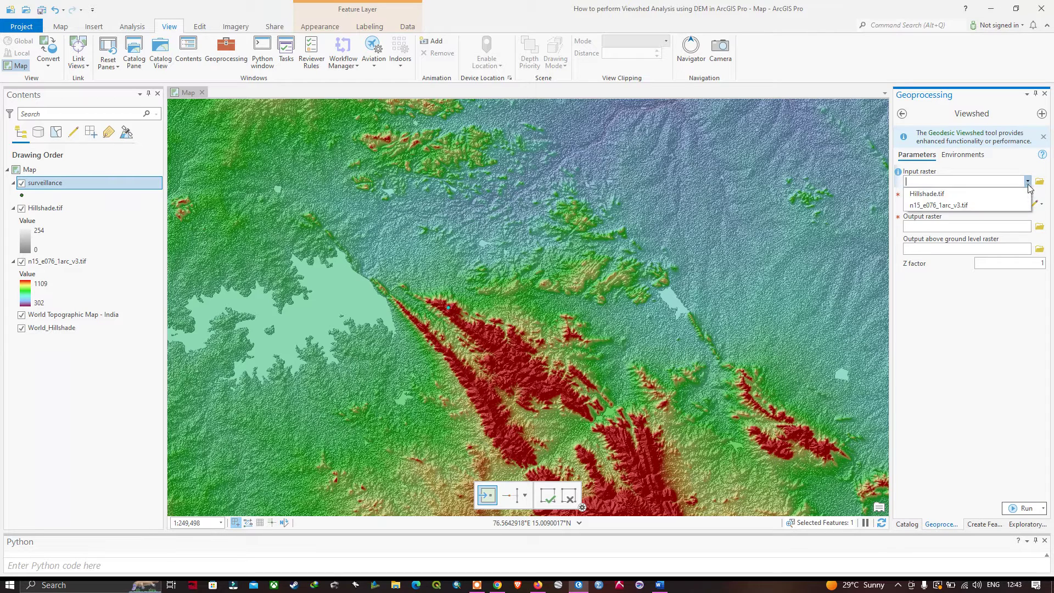
{"action": "left_click", "coordinate": [945, 206]}
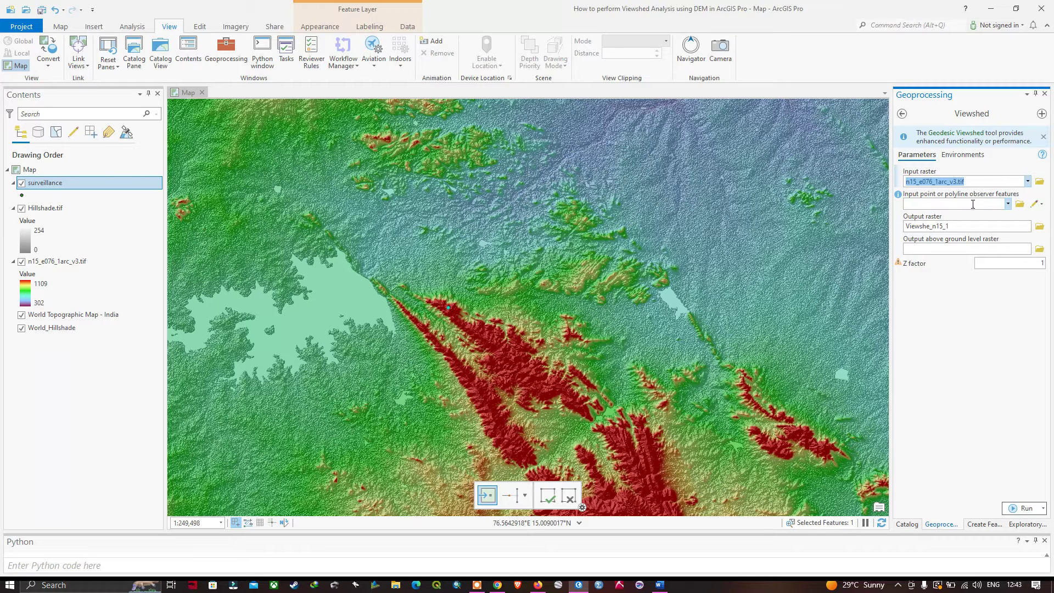
{"action": "left_click", "coordinate": [1009, 204]}
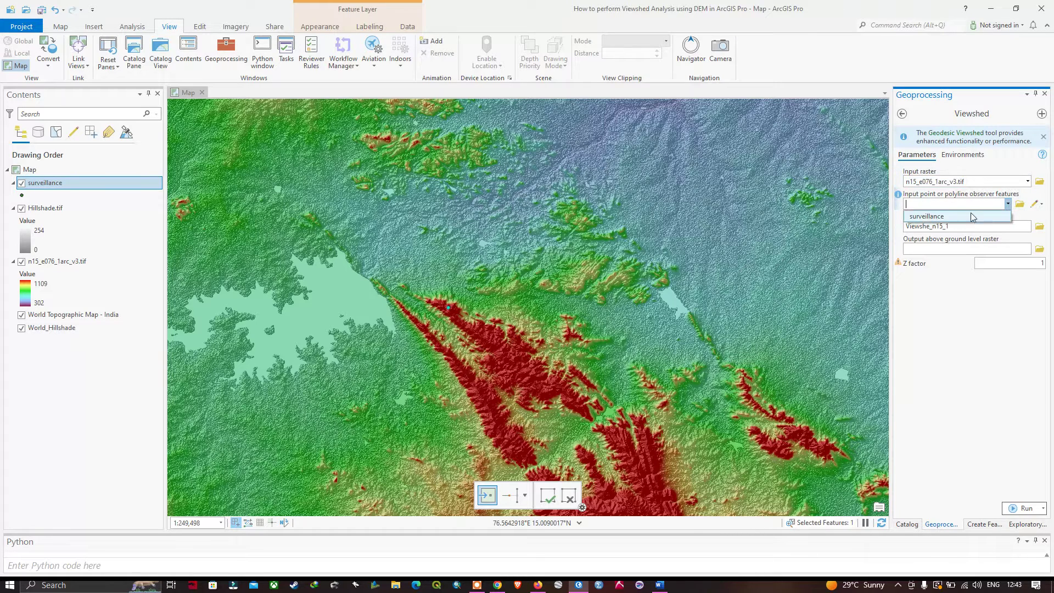
{"action": "left_click", "coordinate": [926, 218]}
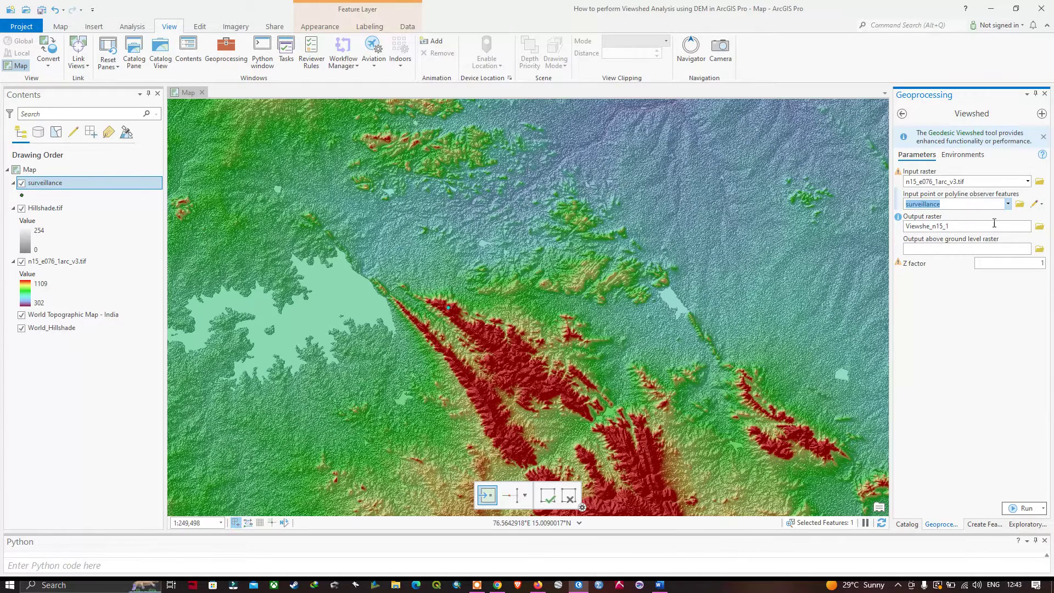
{"action": "left_click", "coordinate": [1040, 227]}
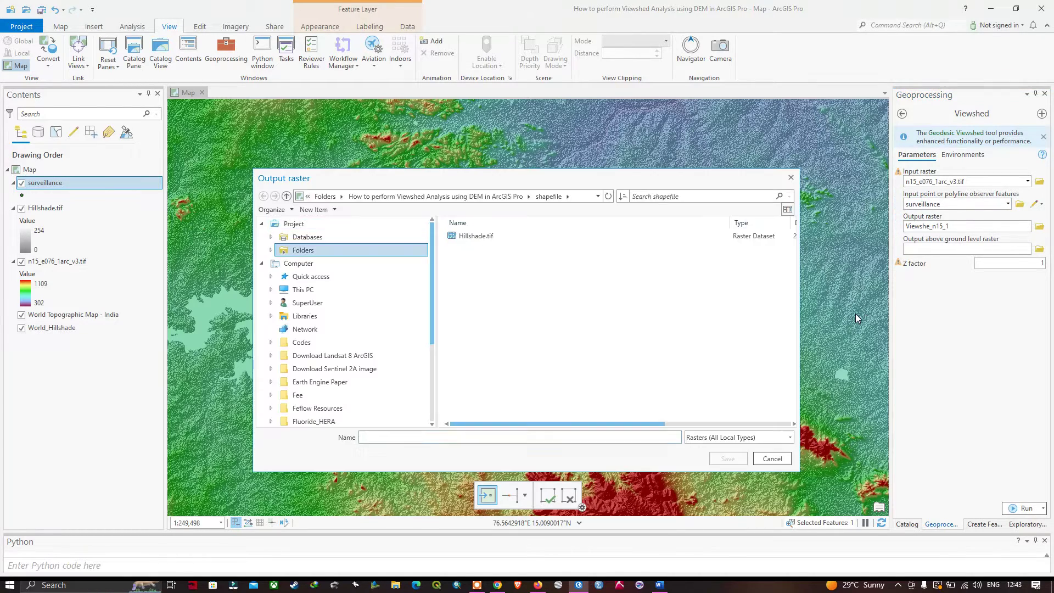
{"action": "left_click", "coordinate": [461, 437]}
{"action": "type", "text": "Viewshed.tif"}
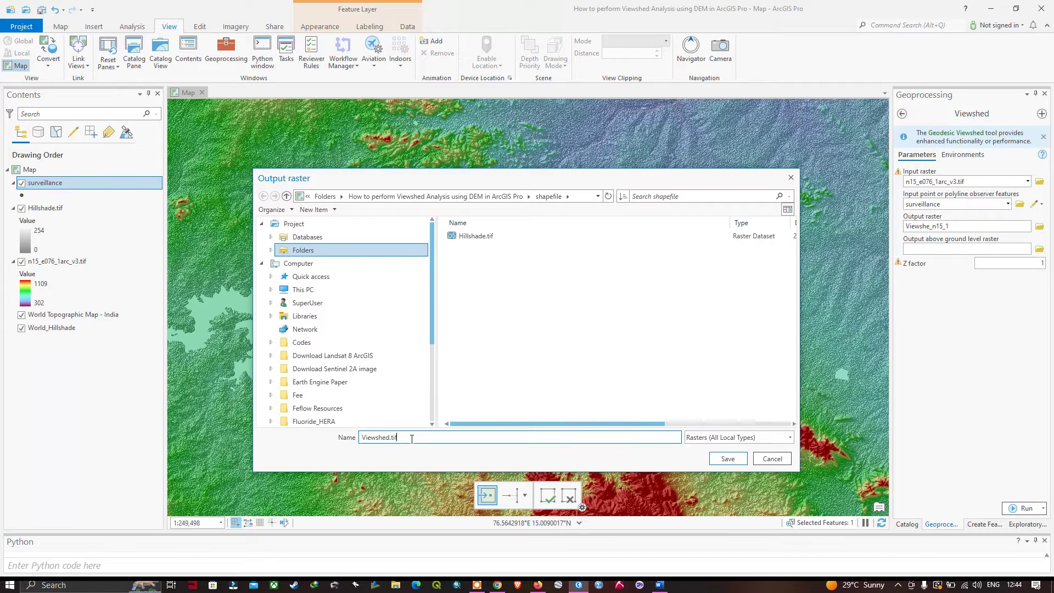
{"action": "left_click", "coordinate": [727, 457]}
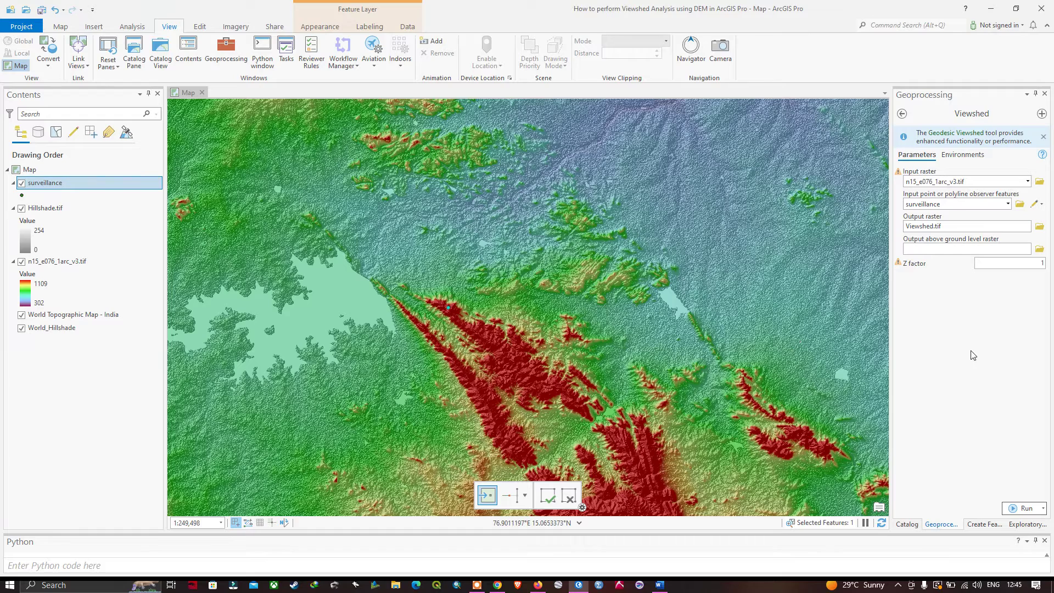
Run Viewshed, pan to inspect the orange visible areas, and open Viewshed.tif's attribute table
{"action": "left_click", "coordinate": [1027, 508]}
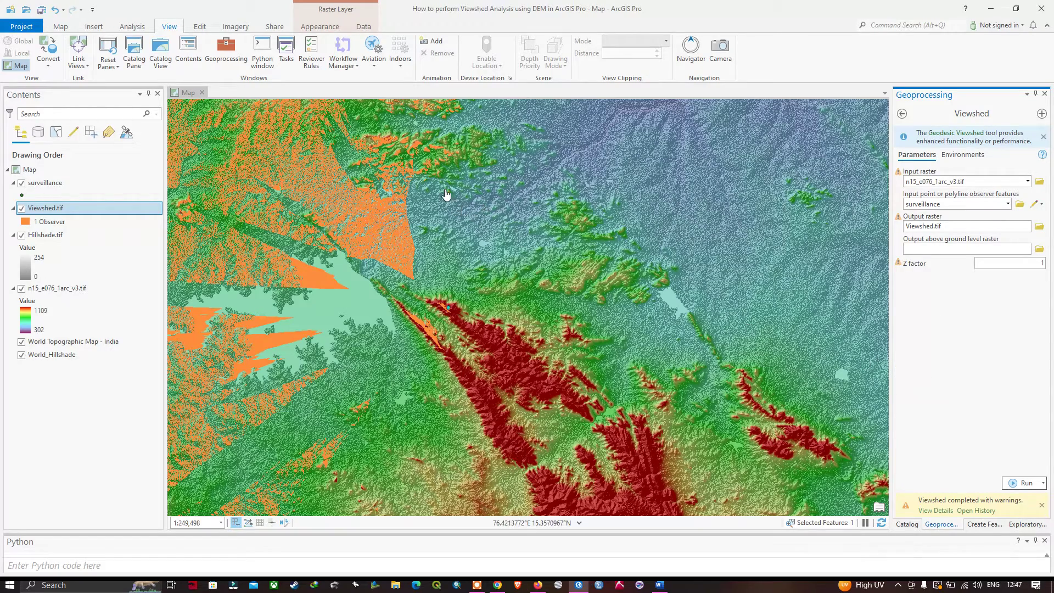
{"action": "left_click_drag", "start_coordinate": [460, 209], "coordinate": [548, 306]}
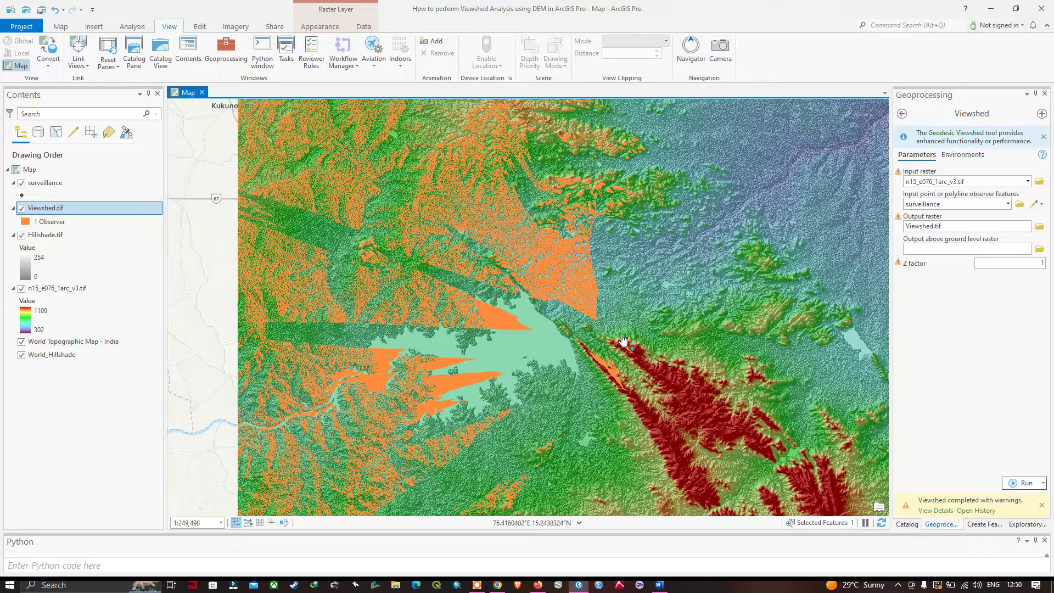
{"action": "left_click", "coordinate": [61, 210]}
{"action": "right_click", "coordinate": [62, 210]}
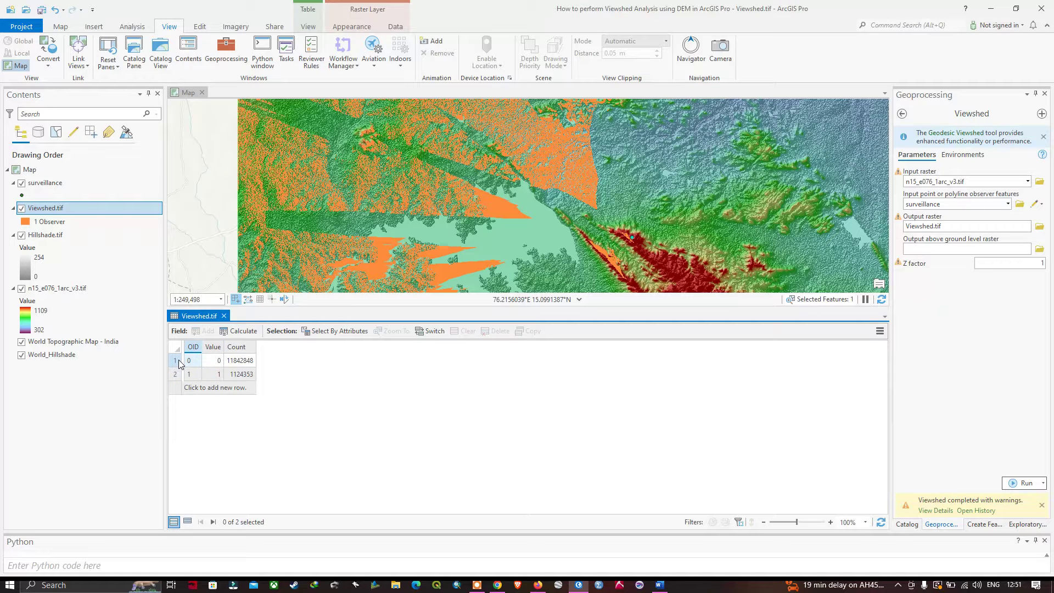
Enlarge the map and highlight the Value 0 then Value 1 viewshed areas, clearing each selection
{"action": "left_click_drag", "start_coordinate": [481, 322], "coordinate": [481, 411]}
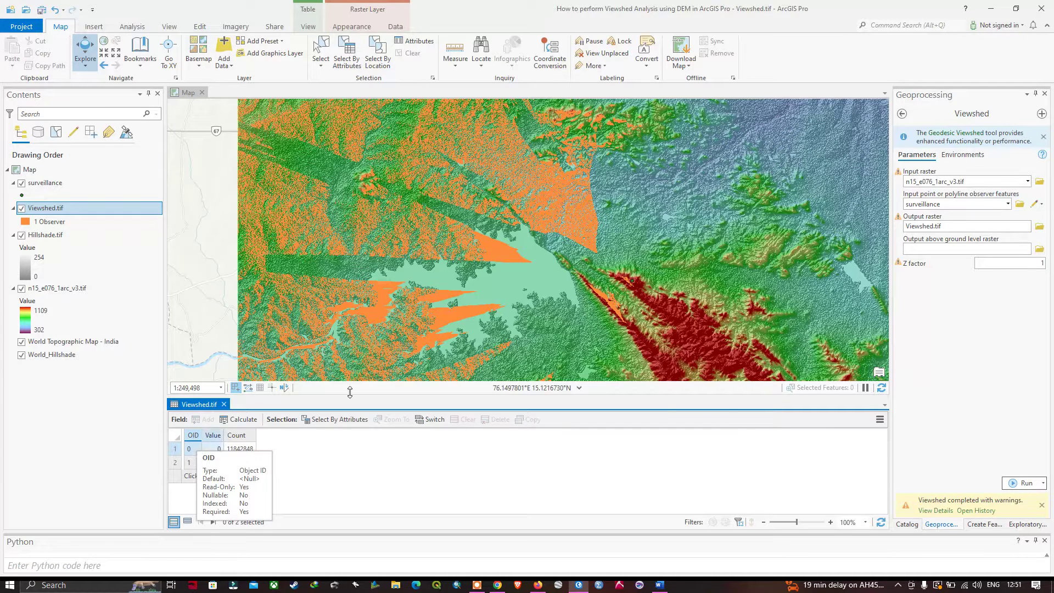
{"action": "left_click", "coordinate": [181, 449]}
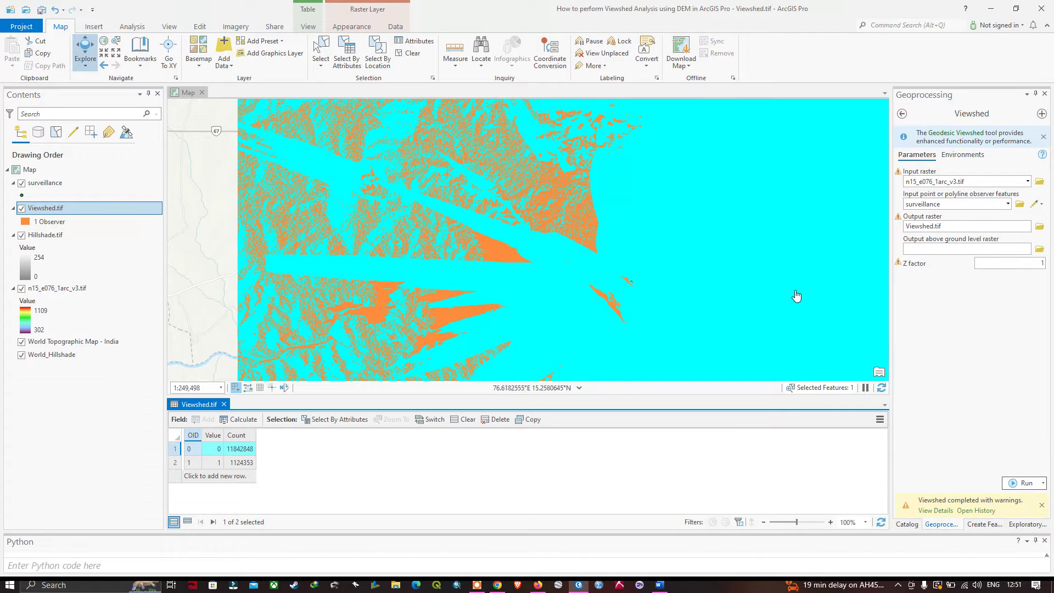
{"action": "left_click", "coordinate": [213, 125]}
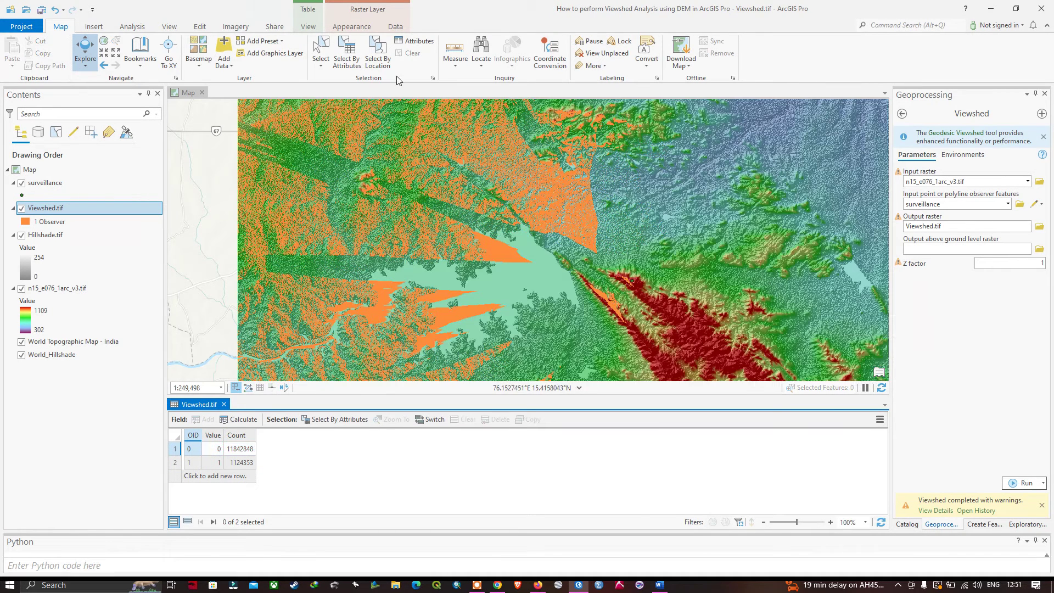
{"action": "left_click", "coordinate": [176, 463]}
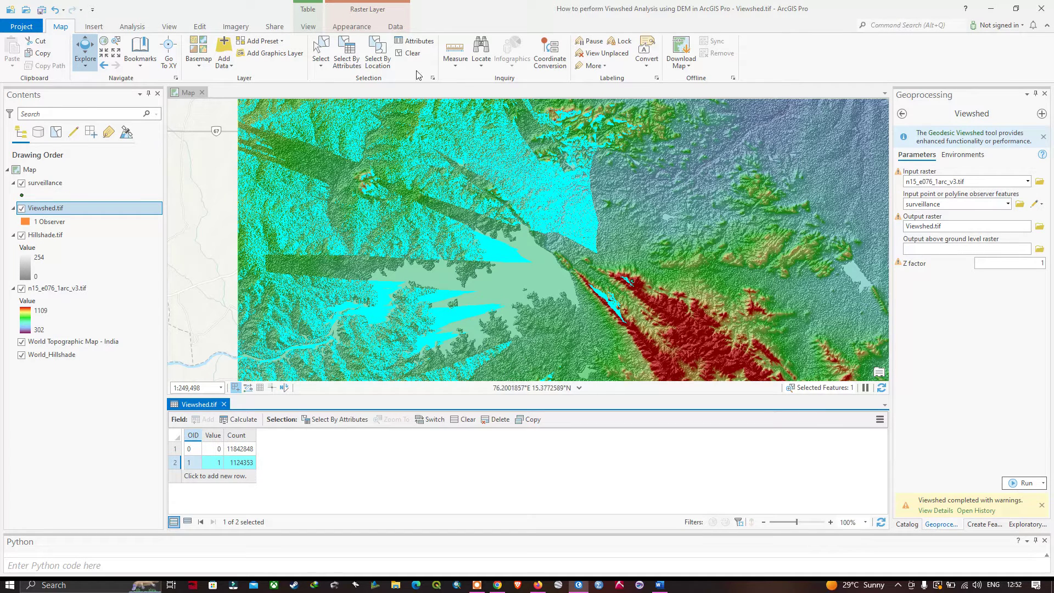
{"action": "left_click", "coordinate": [409, 53]}
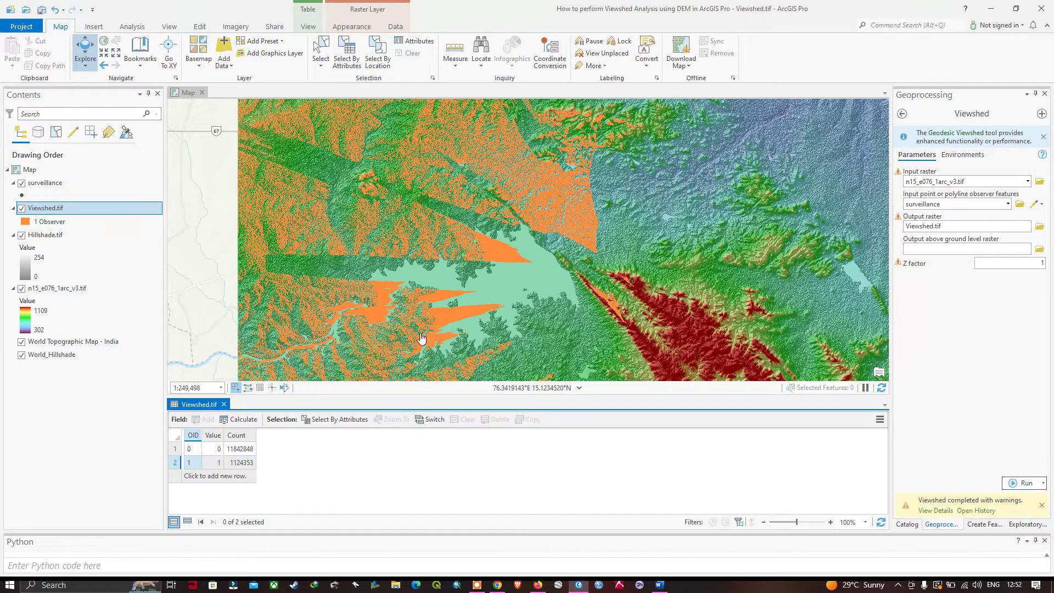